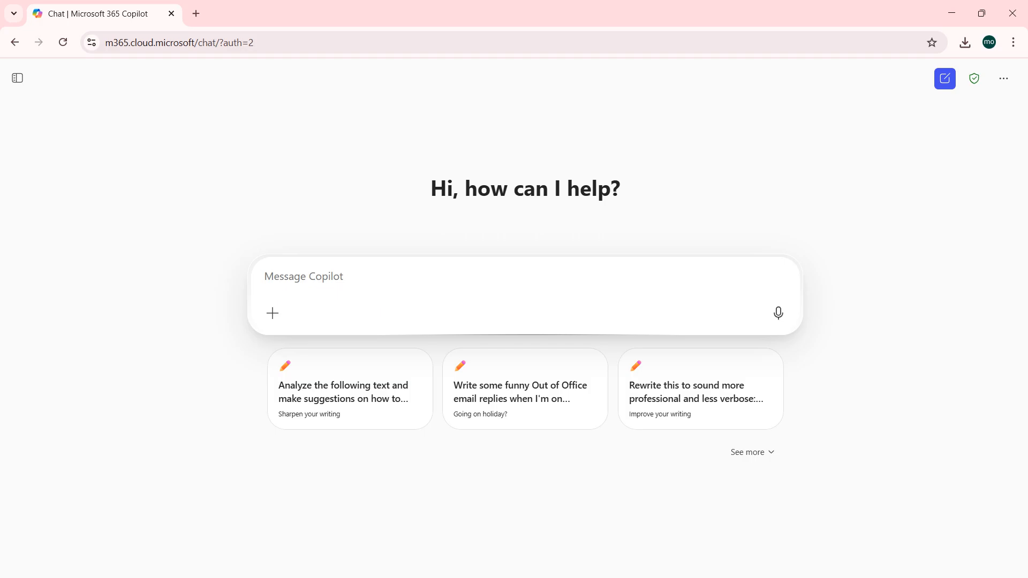
Prompt Copilot to "create a company memo for an lms upgrade" and read through the generated memo
text(create a company memo for an lms upgrade)
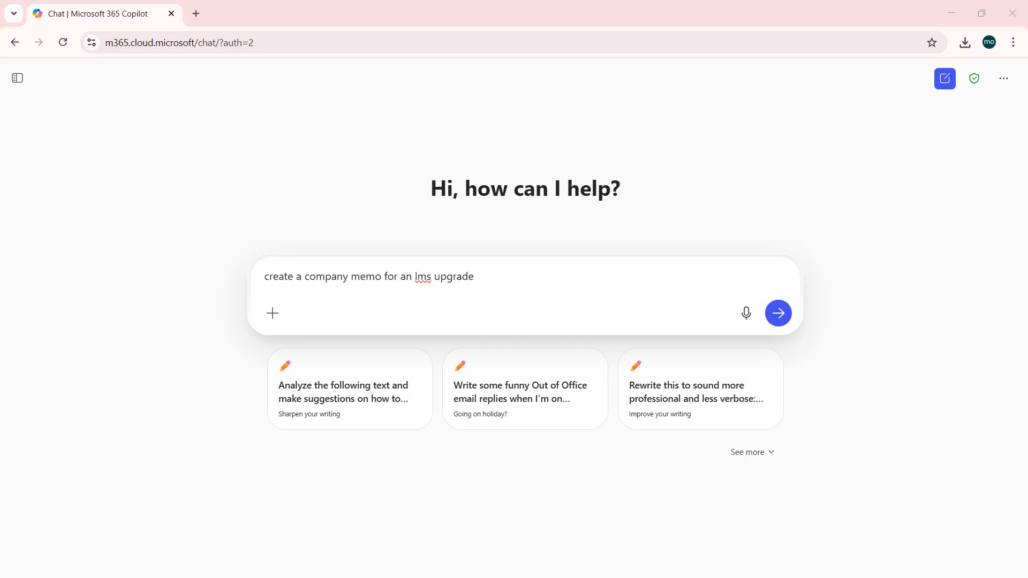
key(Return)
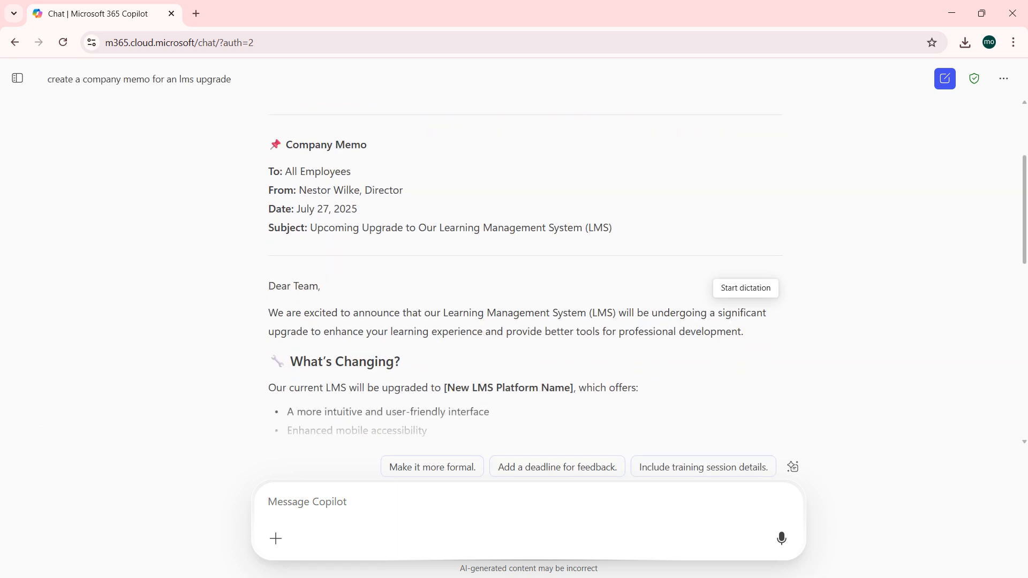
scroll(524, 268, down, 4)
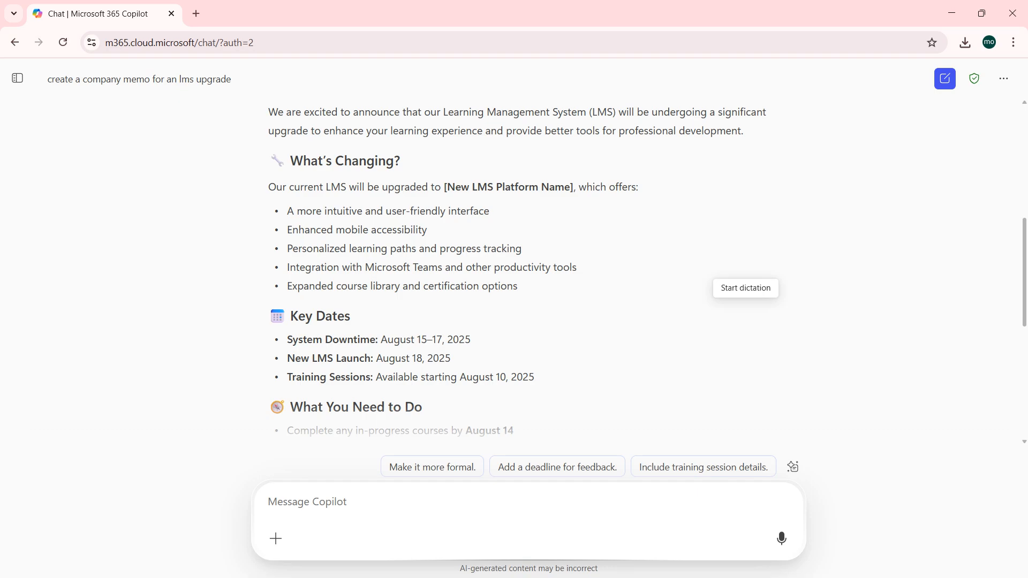
scroll(524, 268, down, 1)
scroll(525, 267, up, 1)
scroll(524, 267, up, 1)
scroll(525, 268, down, 3)
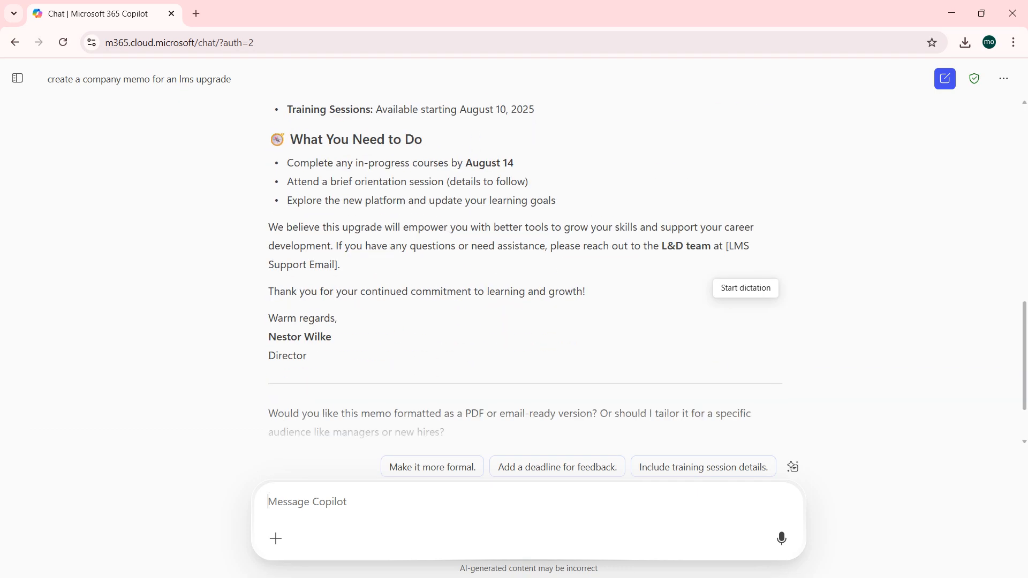
scroll(525, 267, up, 1)
scroll(525, 268, down, 2)
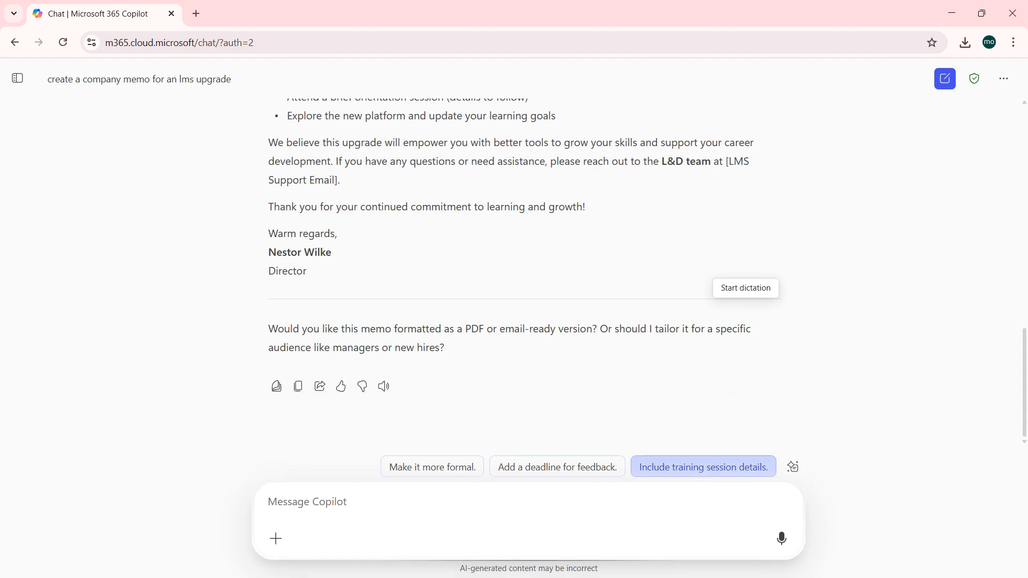
Send the suggested follow-up prompt "Include training session details." to extend the memo
click(703, 467)
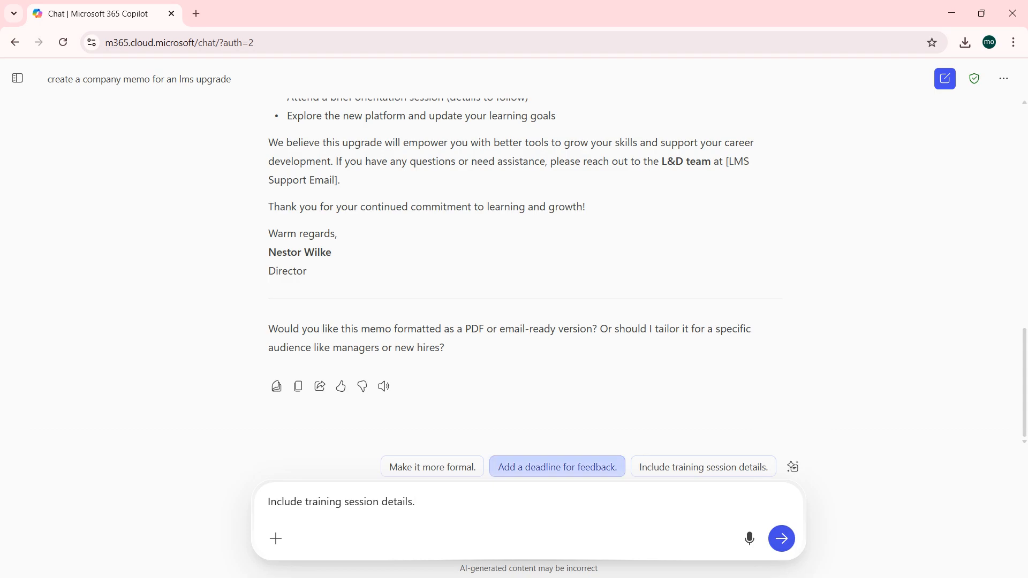
click(557, 467)
click(702, 467)
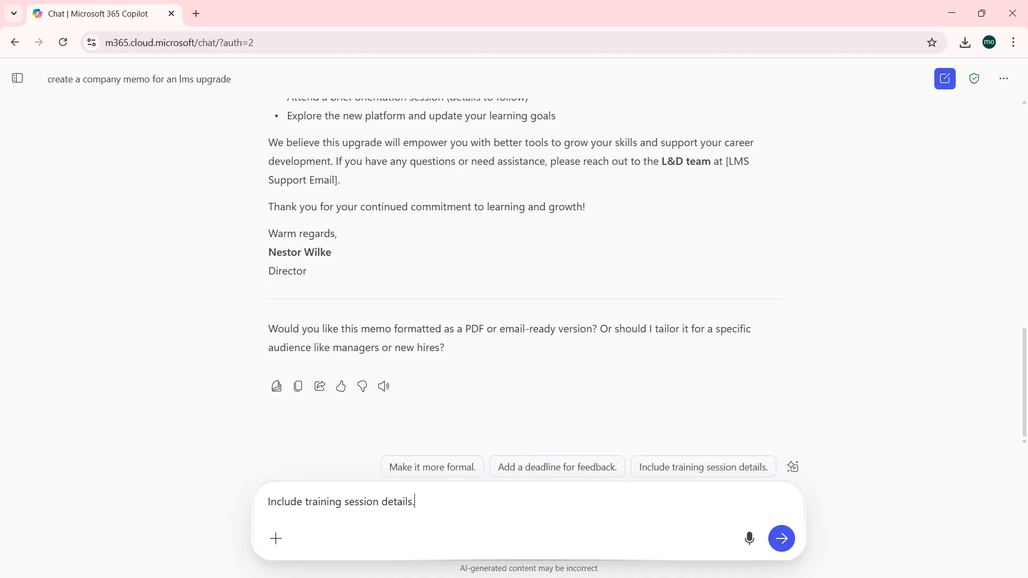
key(Return)
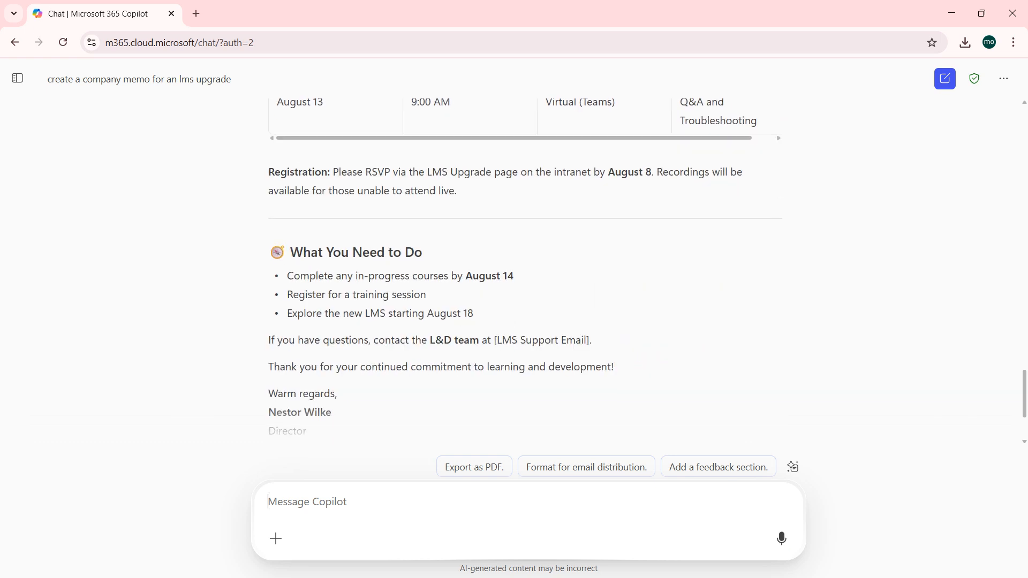
Send the suggested follow-up prompt "Add a feedback section." and review the revised memo through to its end
click(718, 466)
key(Return)
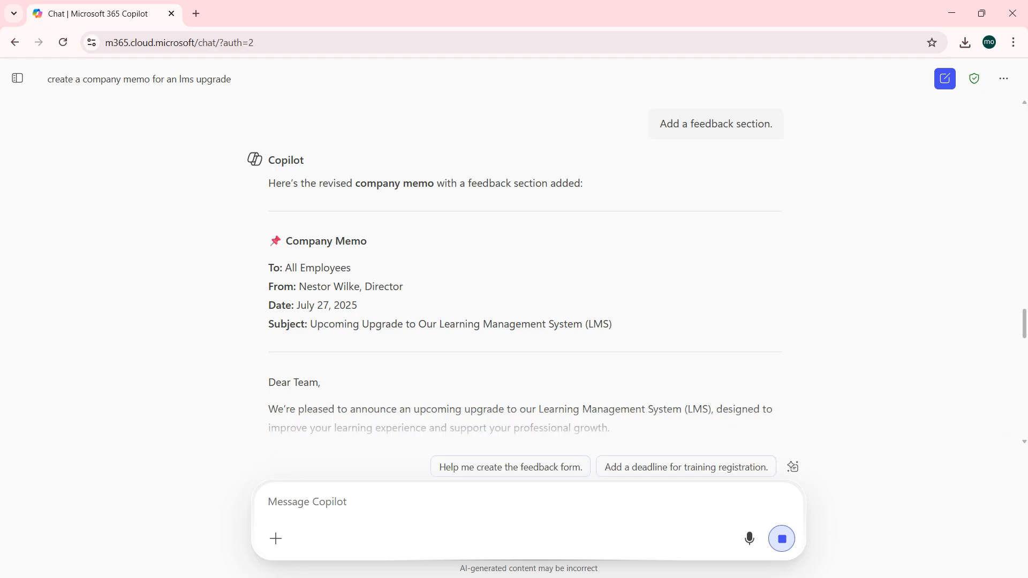
scroll(525, 276, down, 6)
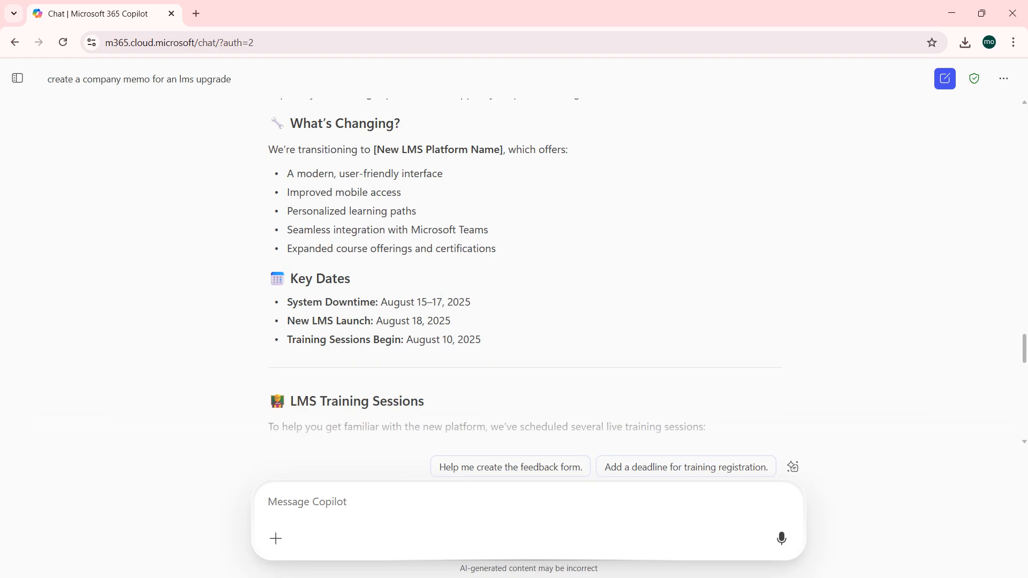
scroll(524, 275, down, 9)
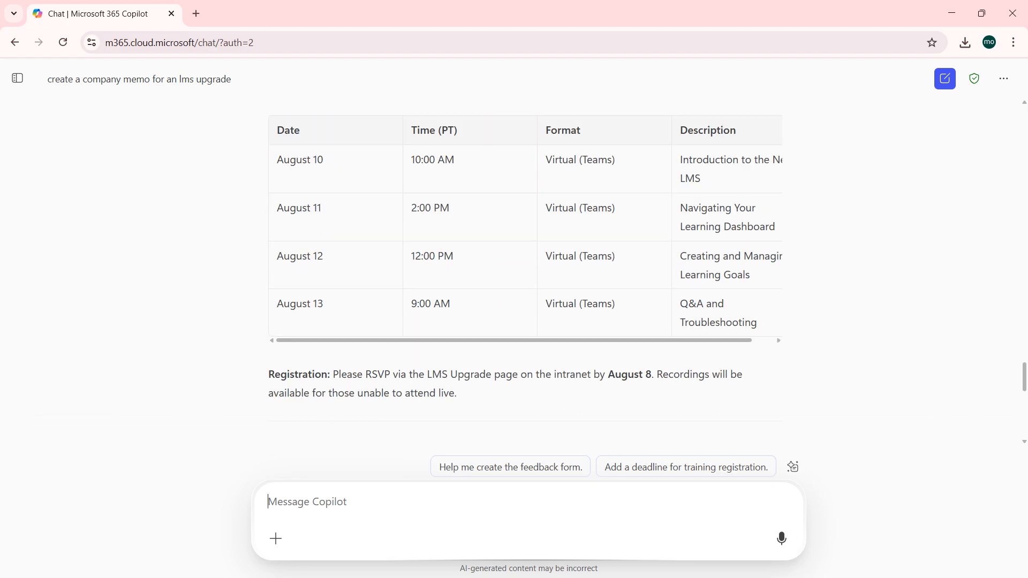
scroll(525, 276, down, 7)
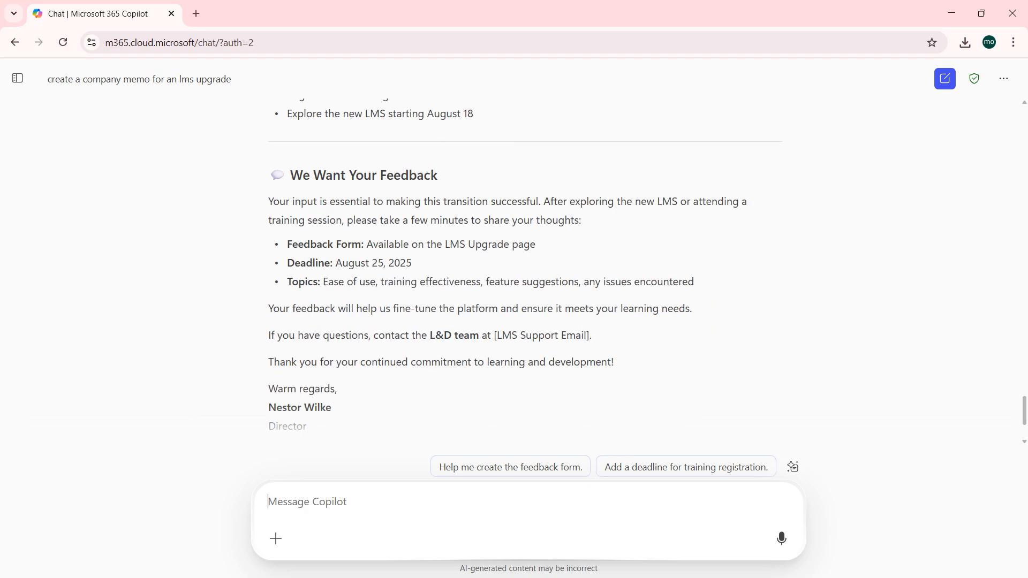
scroll(525, 275, down, 1)
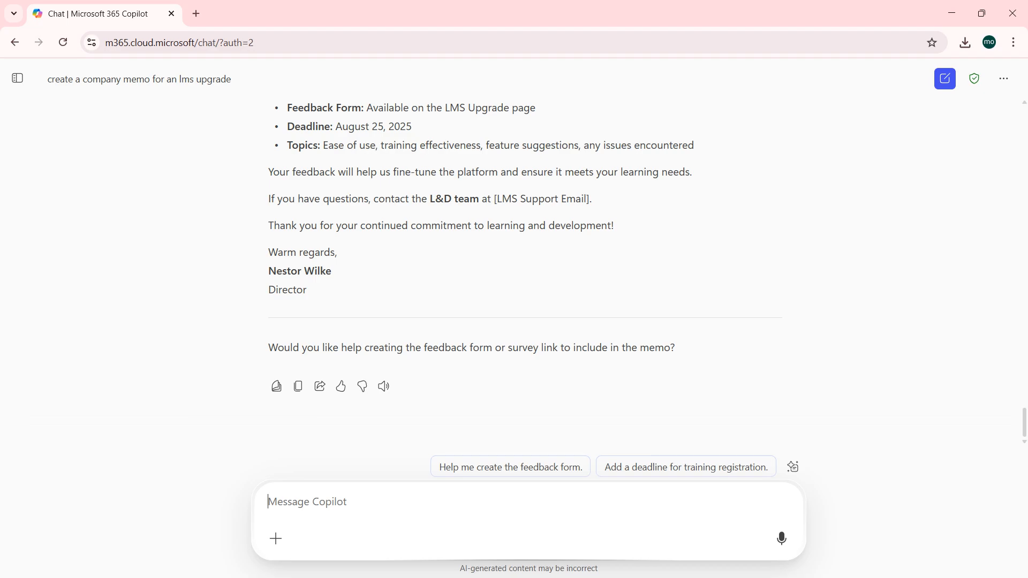
Ask Copilot to "create a list of tasks related to the upgrade" and review the task list
text(cr)
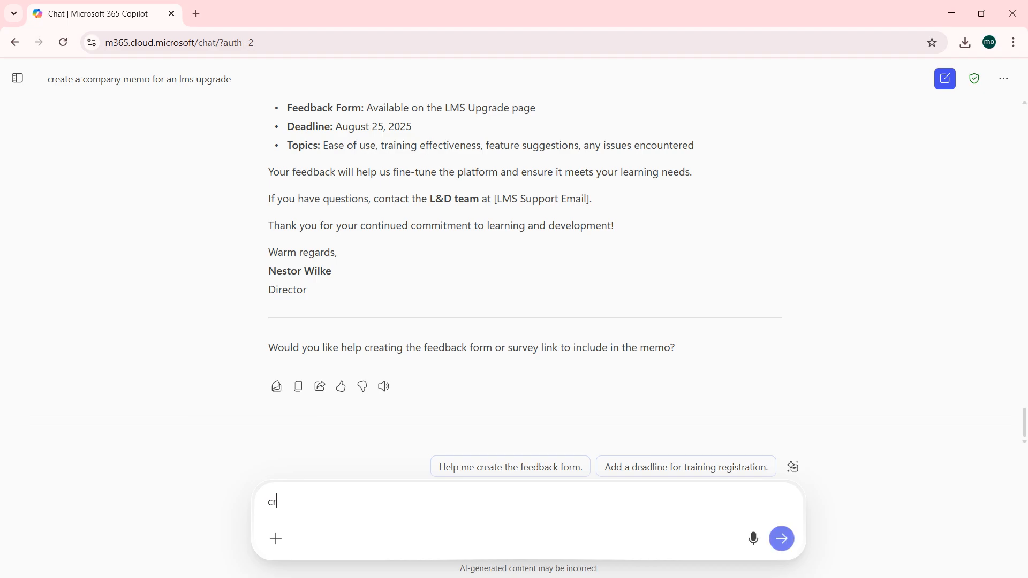
text(eate a lis)
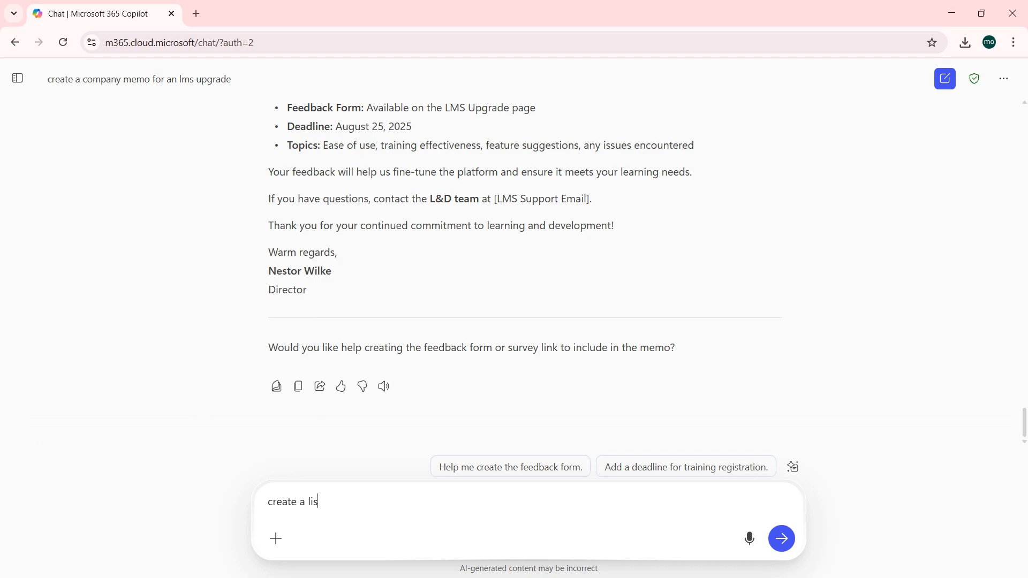
text(t of tasks related to the upgrade)
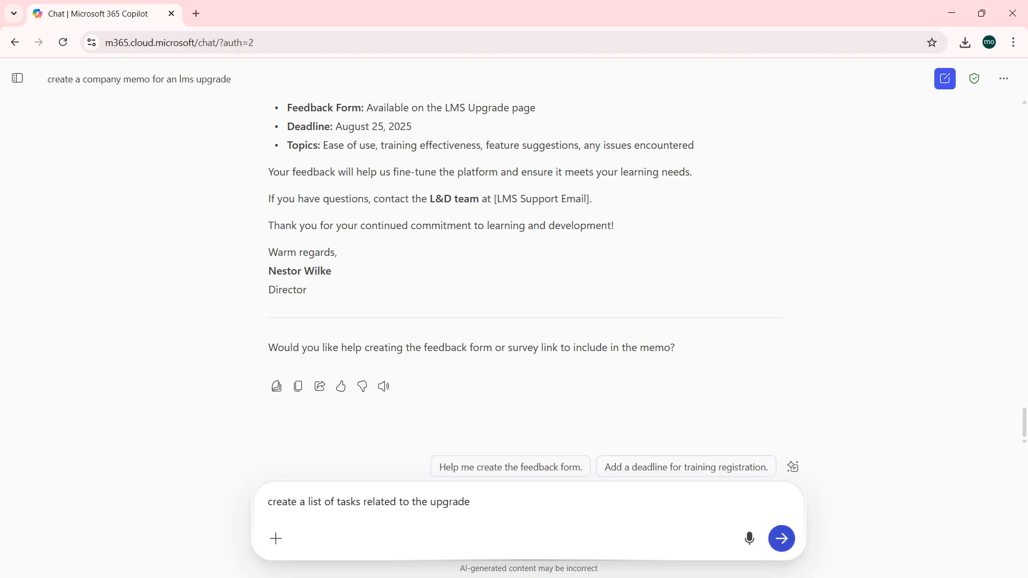
key(Return)
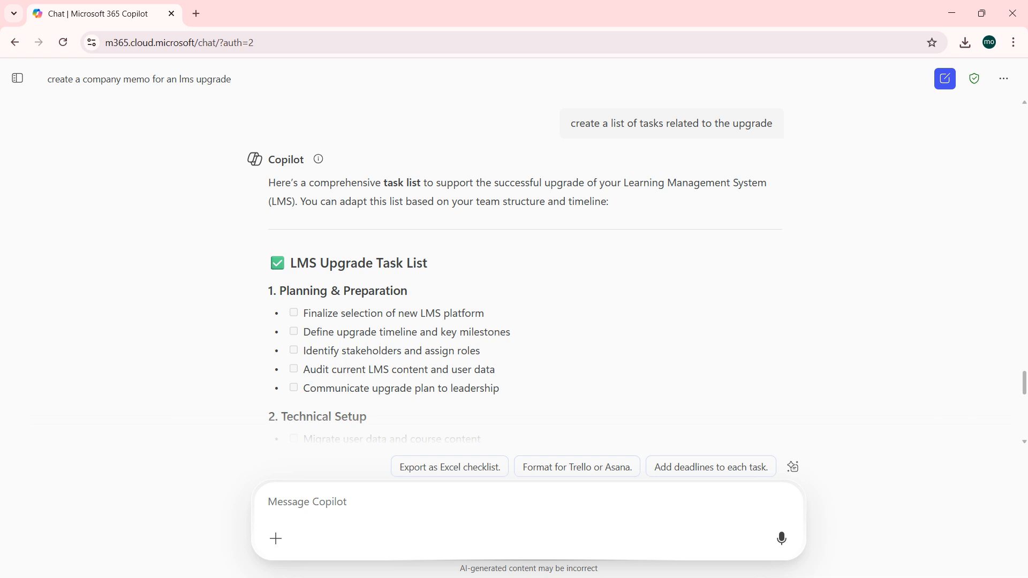
scroll(525, 267, down, 1)
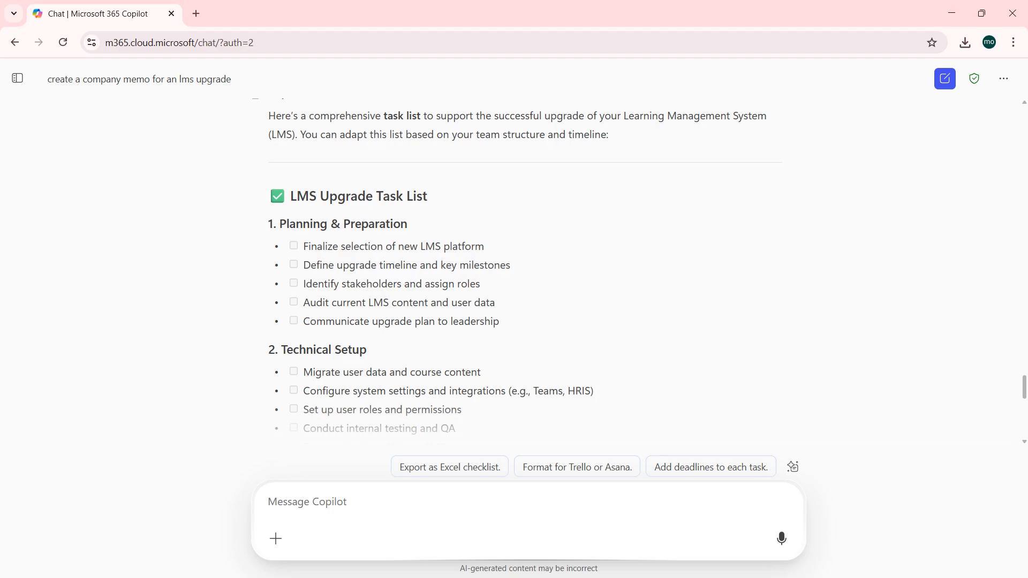
scroll(525, 268, down, 5)
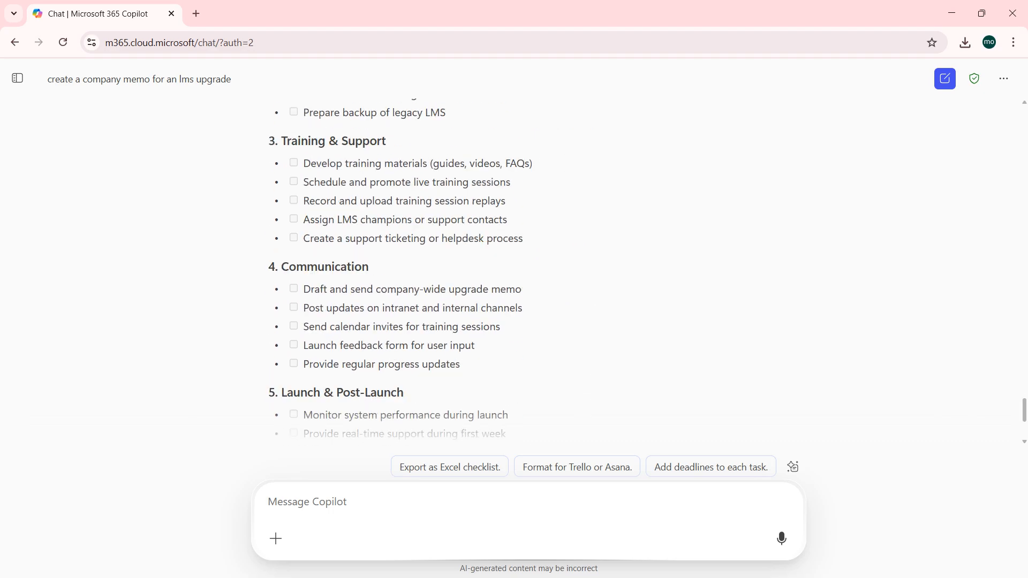
scroll(524, 268, down, 4)
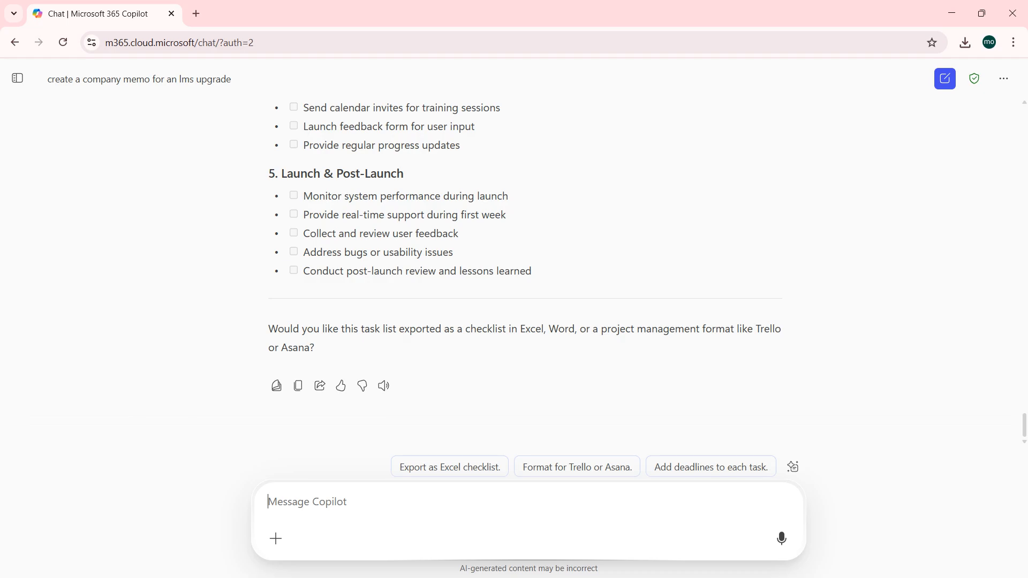
Ask Copilot to "add some task based columns" and examine all rows and columns of the resulting task tracker table
text(add some task based columns)
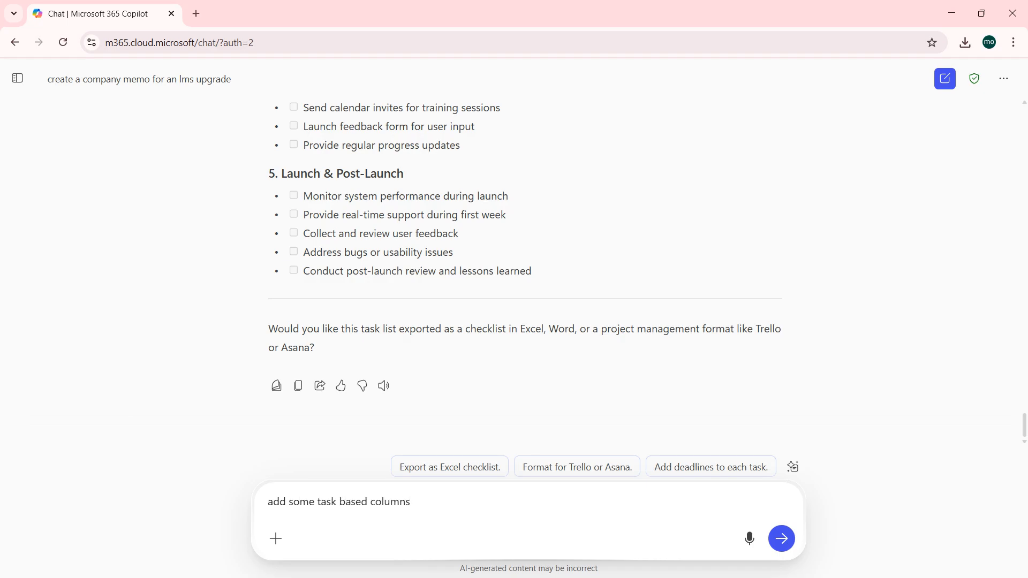
key(Return)
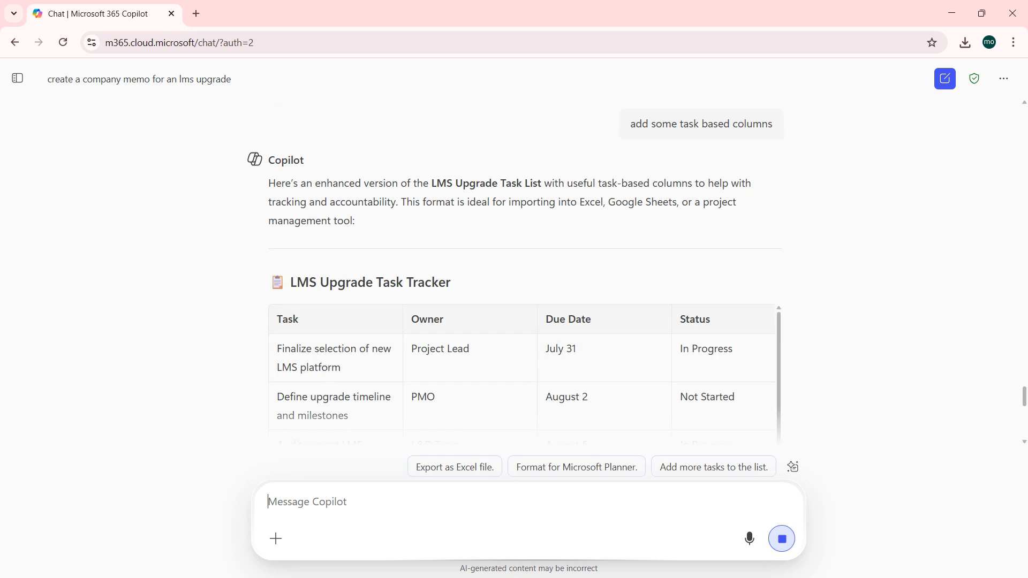
scroll(525, 372, down, 1)
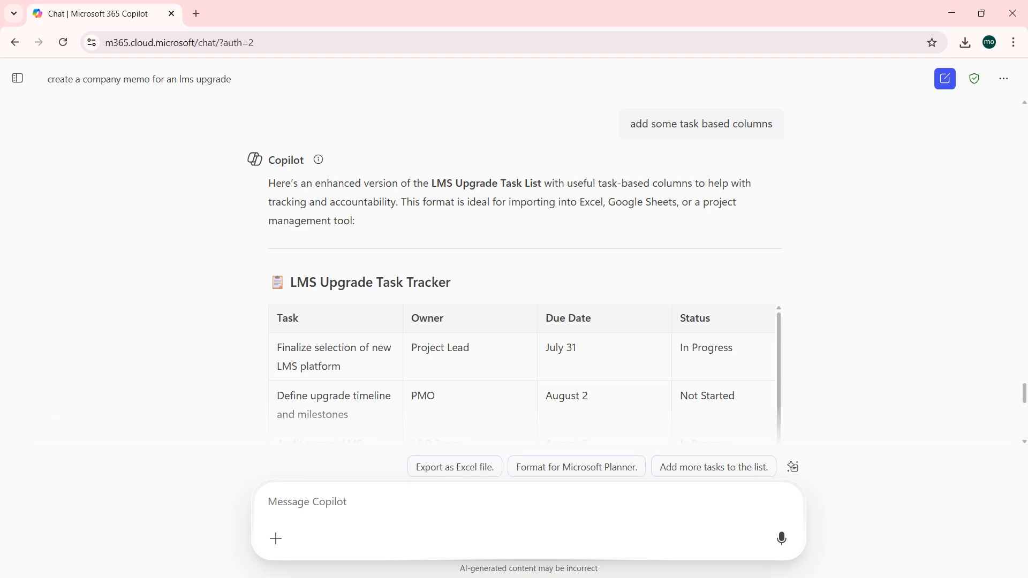
scroll(524, 268, down, 5)
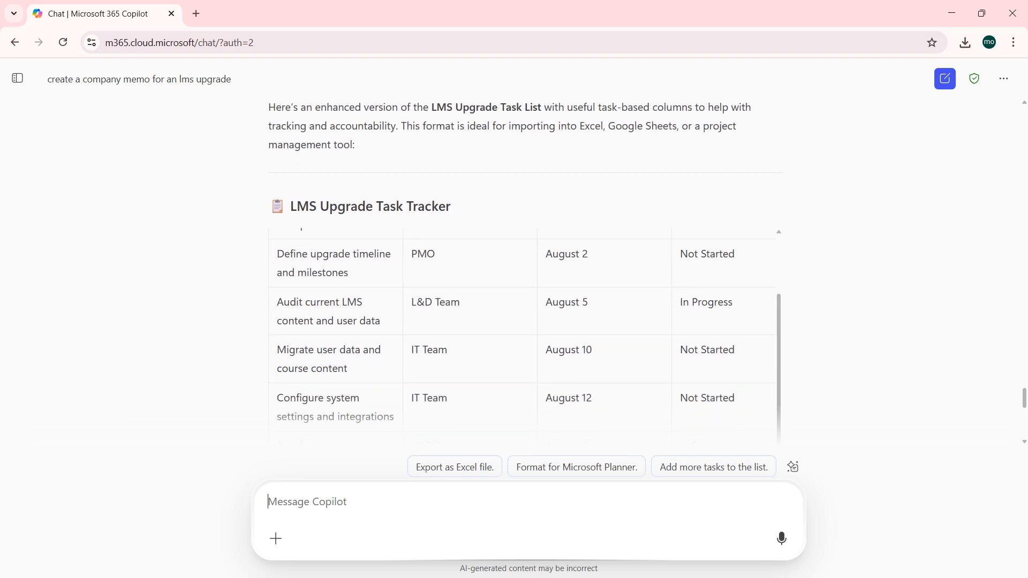
scroll(525, 268, down, 3)
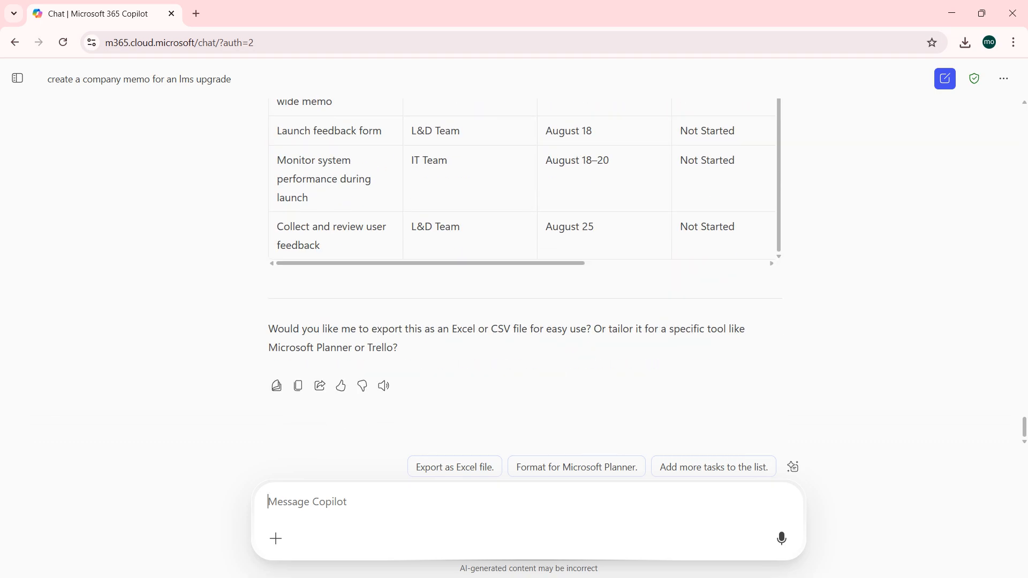
scroll(522, 182, right, 5)
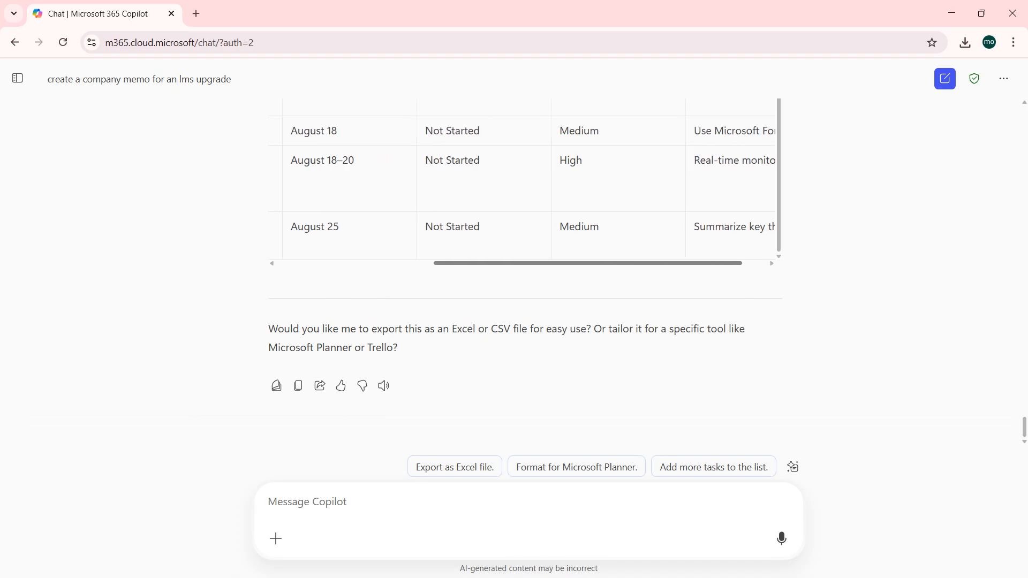
scroll(525, 268, up, 10)
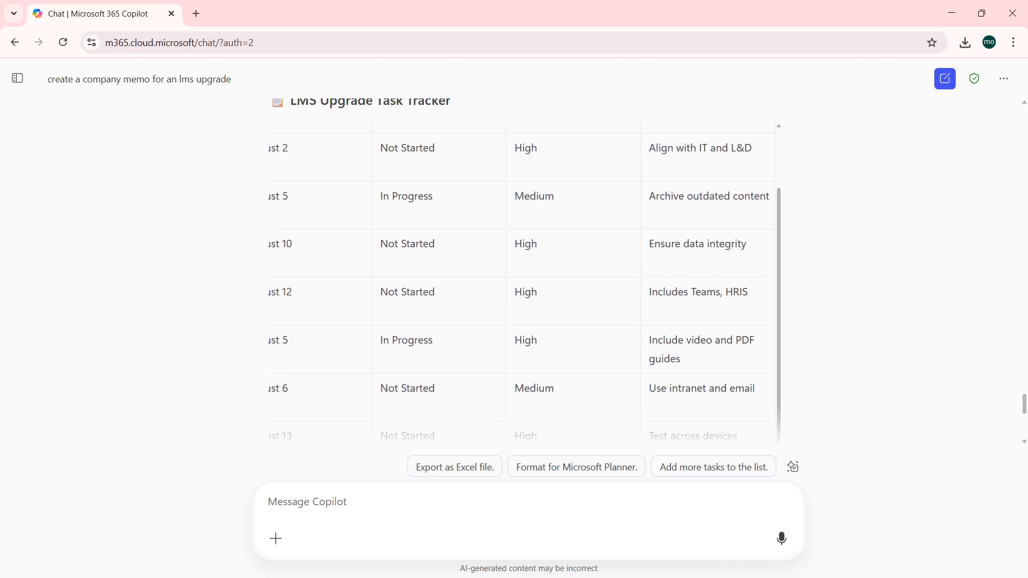
scroll(522, 257, down, 8)
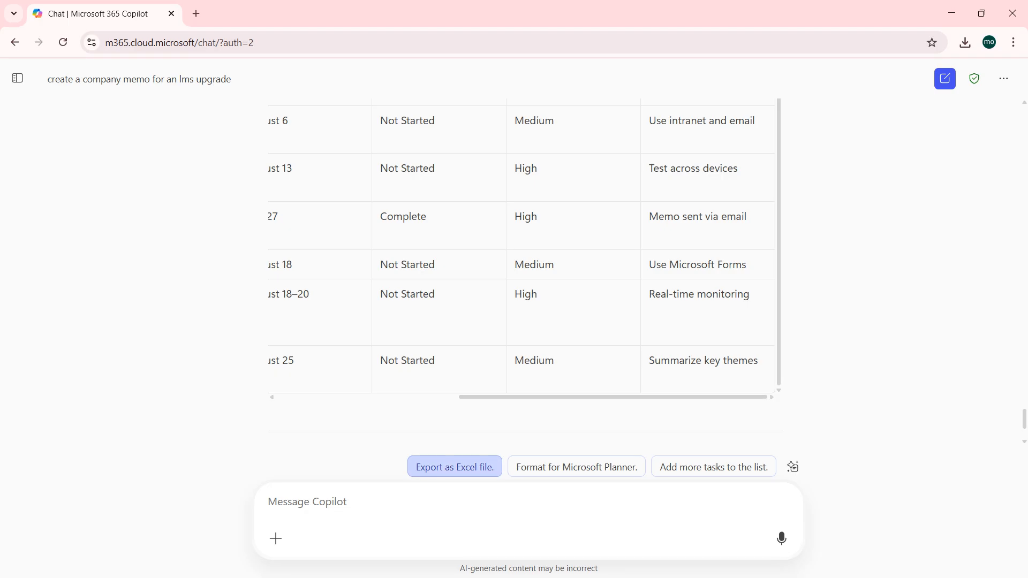
Send the suggested prompt "Export as Excel file." and download the LMS Upgrade Task Tracker workbook
click(454, 467)
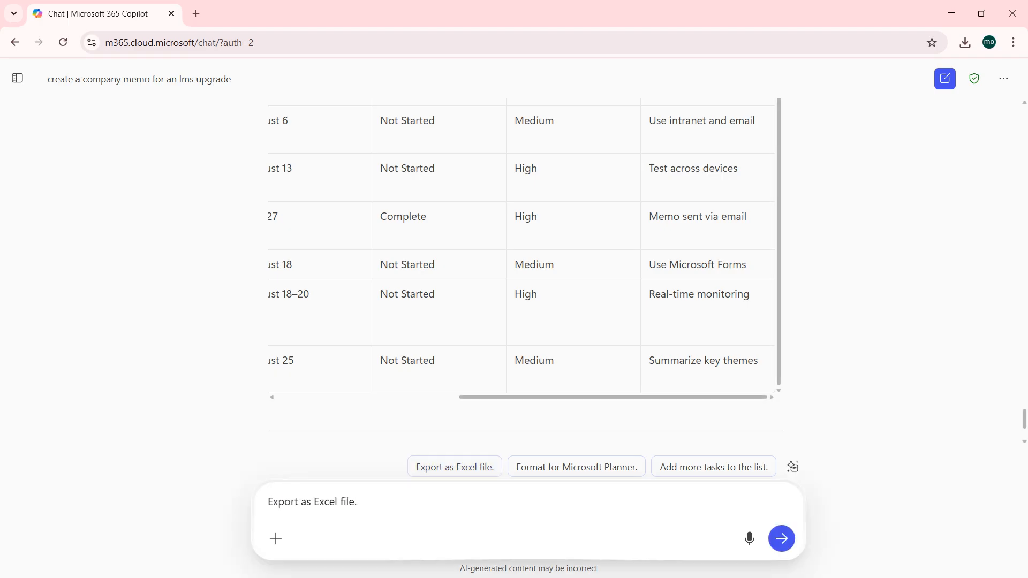
key(Return)
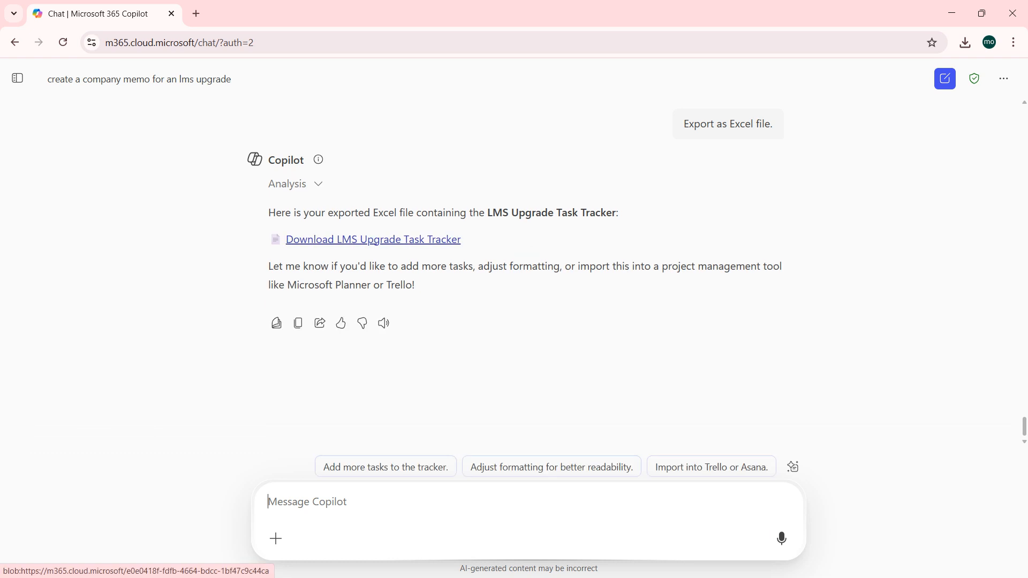
click(373, 239)
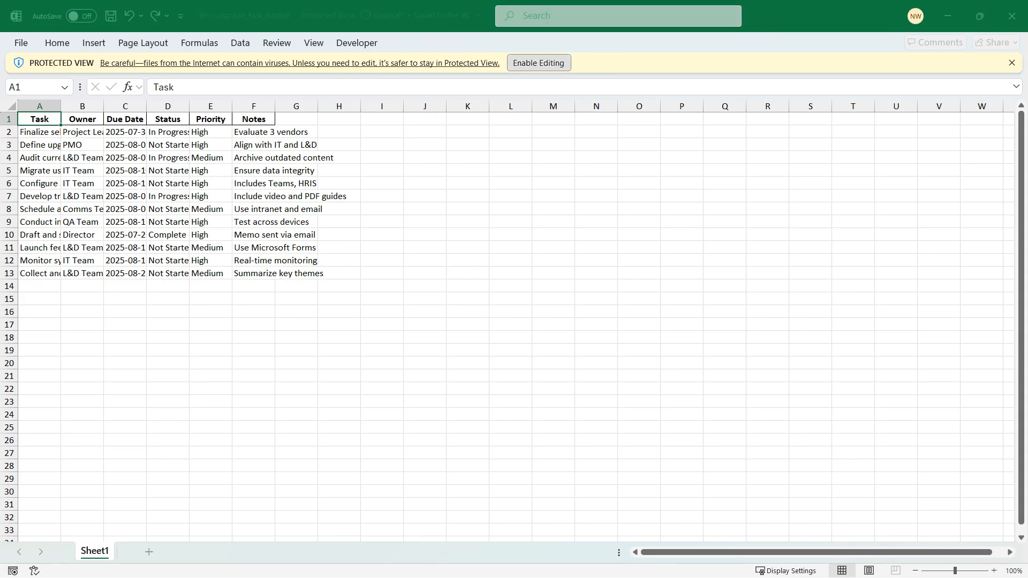
In the downloaded workbook in Excel, enable editing, then autofit all column widths and remove the centre alignment across the whole sheet
click(539, 62)
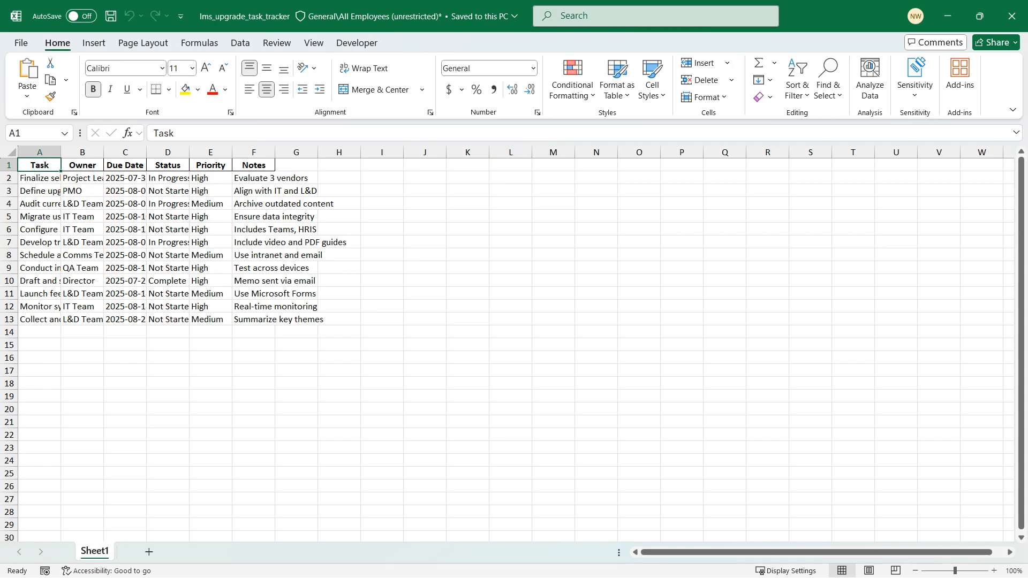
key(ctrl+a)
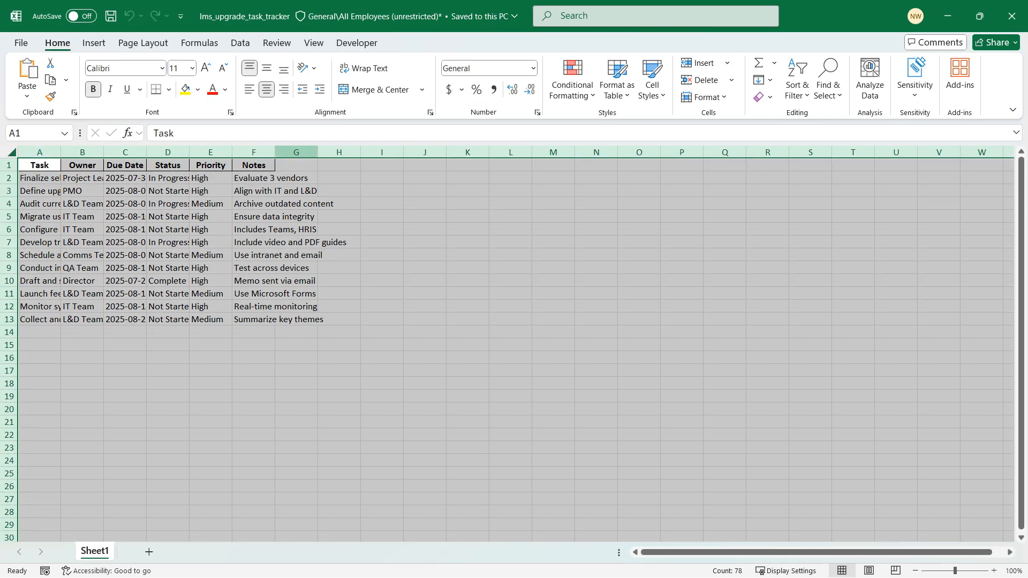
double_click(61, 152)
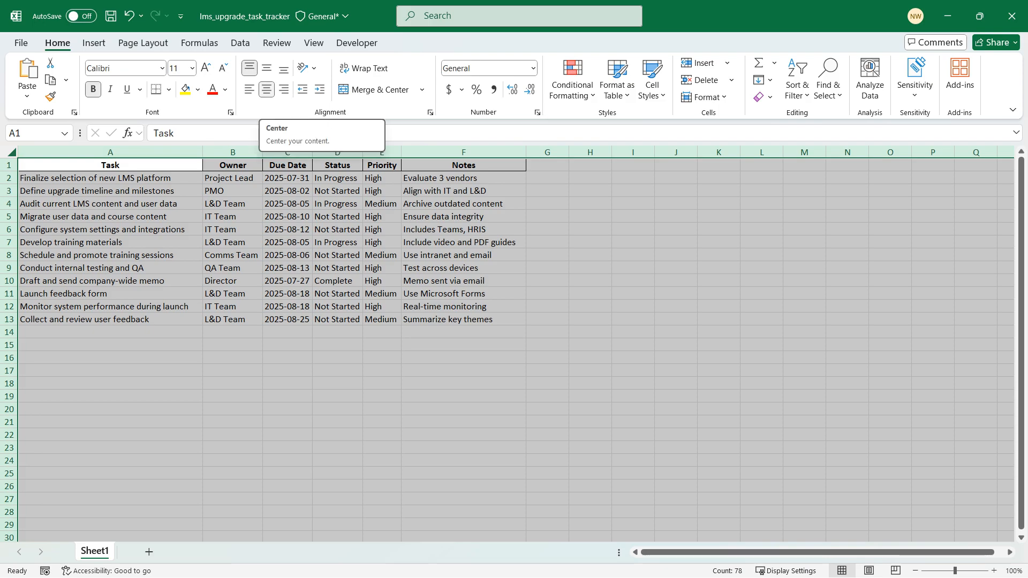
click(266, 90)
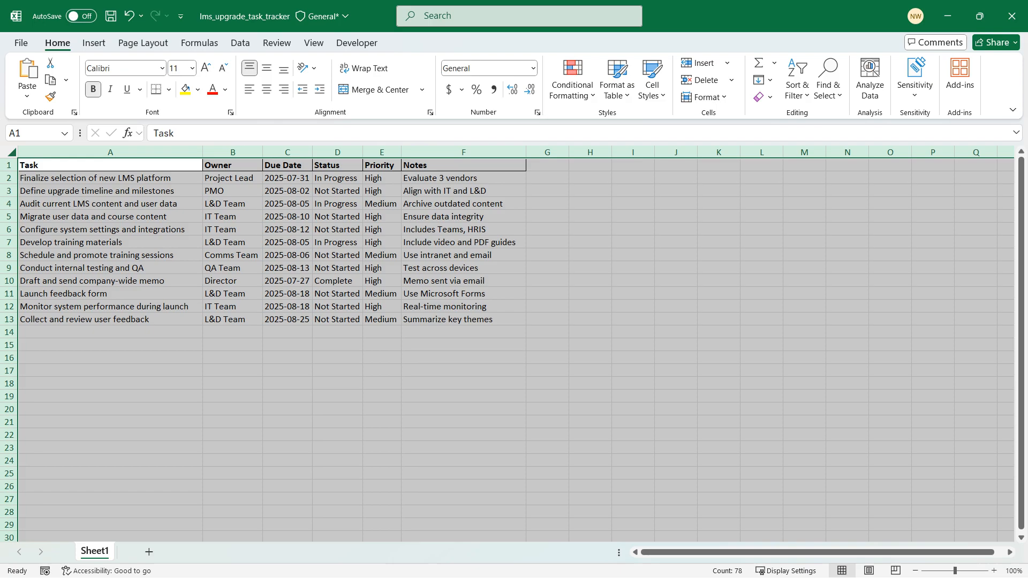
Examine the tracker's task rows and the row directly below them across columns A to F
click(338, 216)
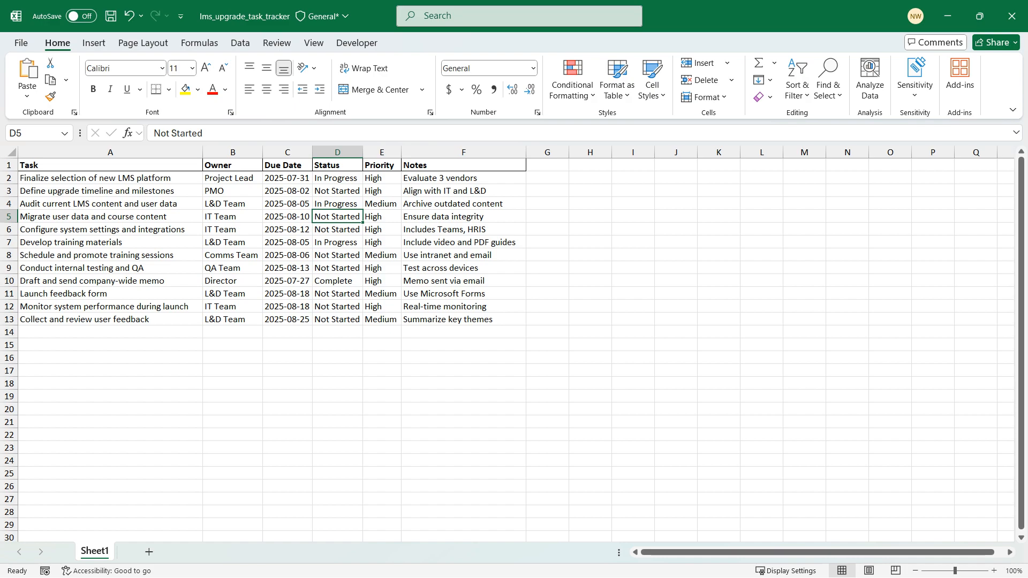
scroll(513, 350, down, 2)
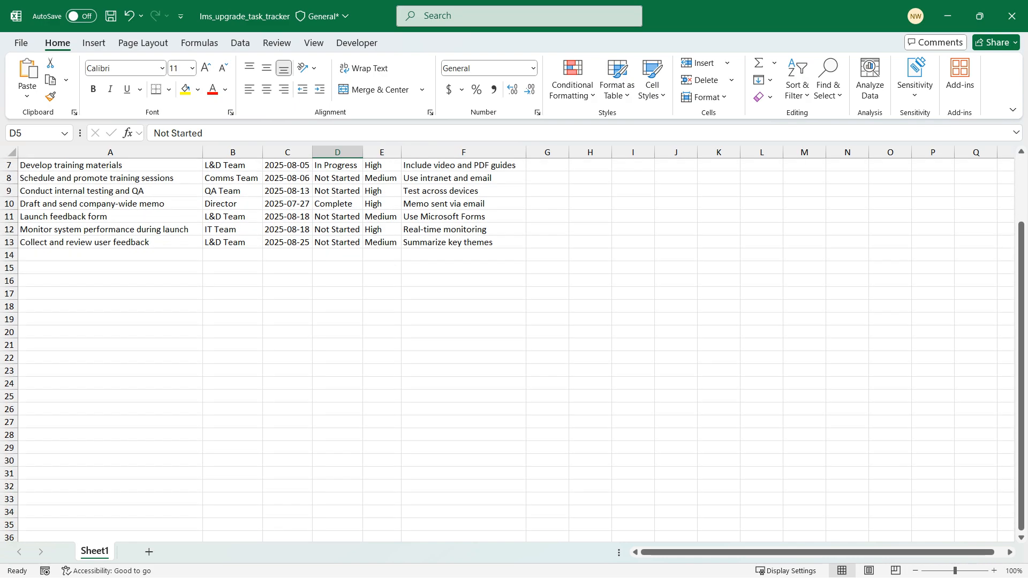
click(110, 256)
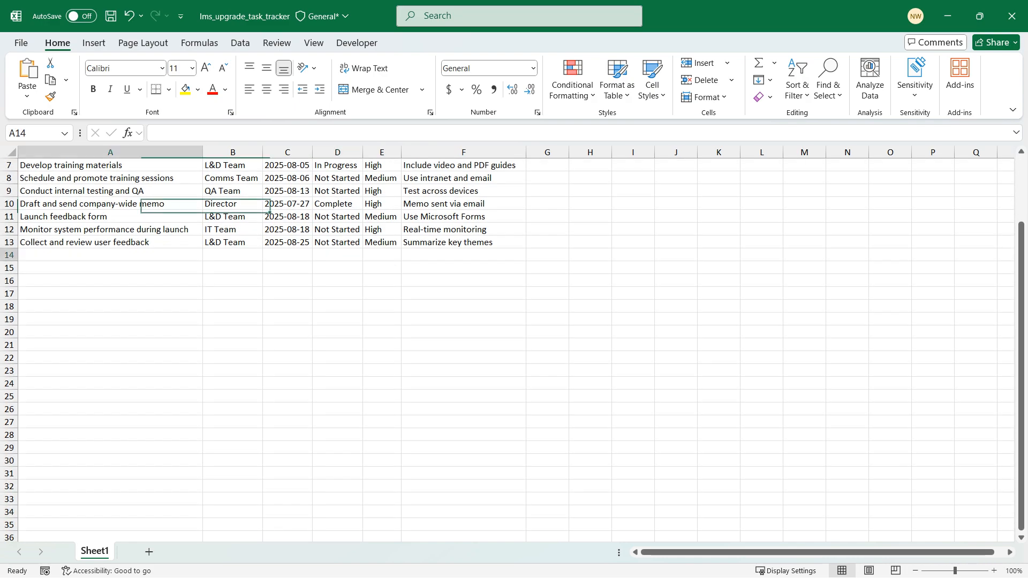
click(232, 255)
click(287, 256)
click(337, 255)
click(382, 256)
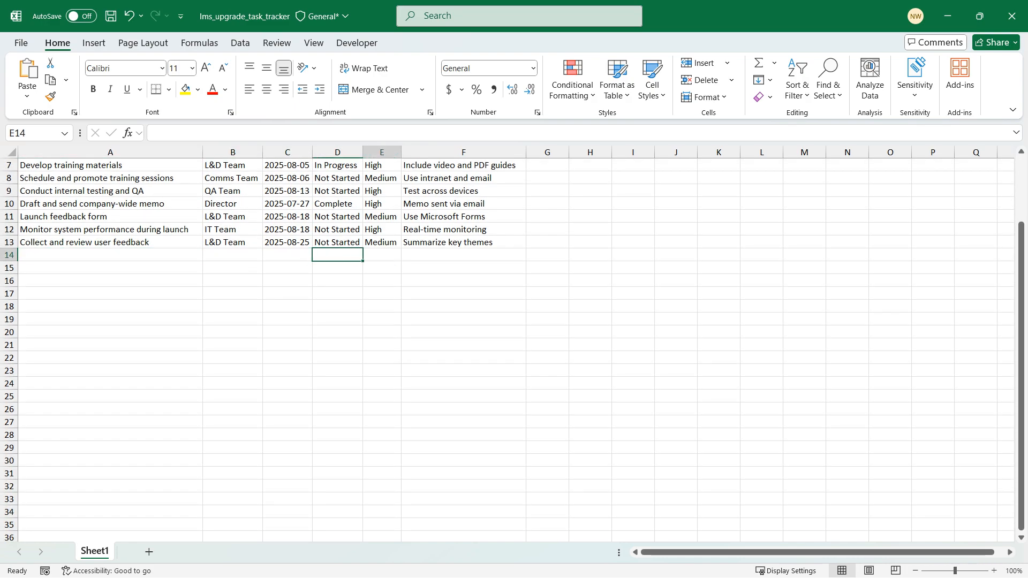
click(463, 255)
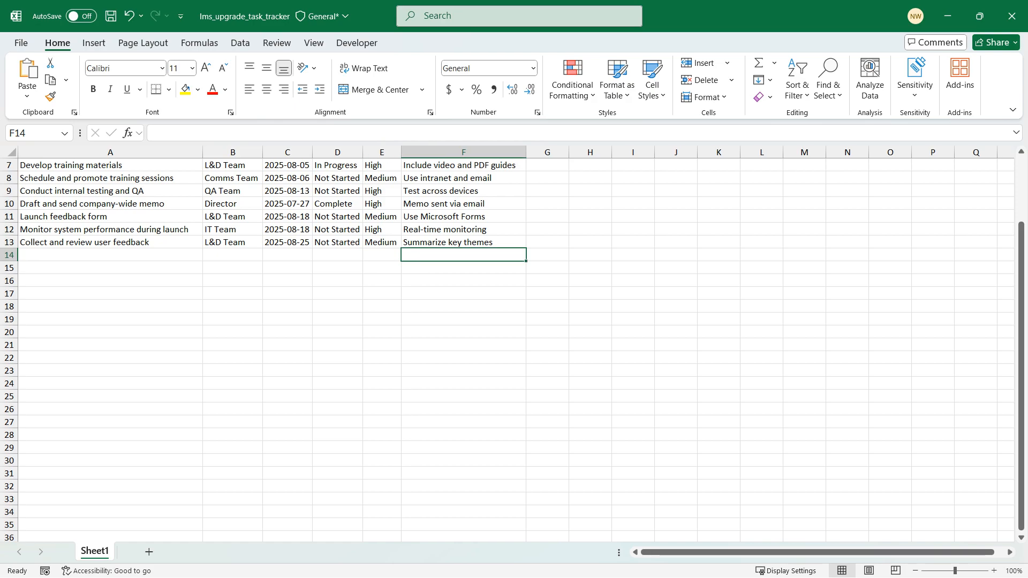
scroll(512, 350, up, 2)
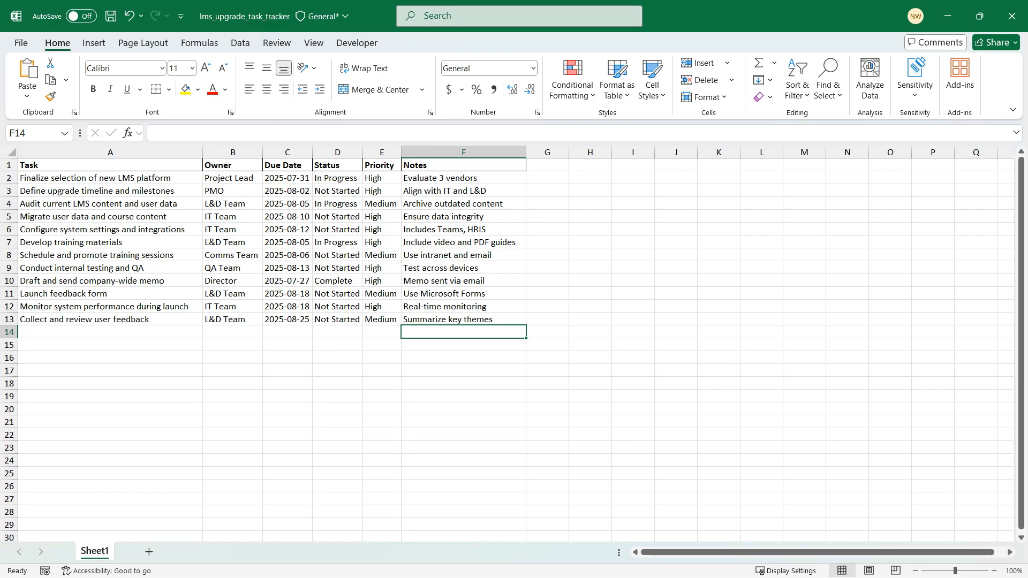
Convert the range A1:F13 into a table with headers and name the table LmsTracker
click(287, 217)
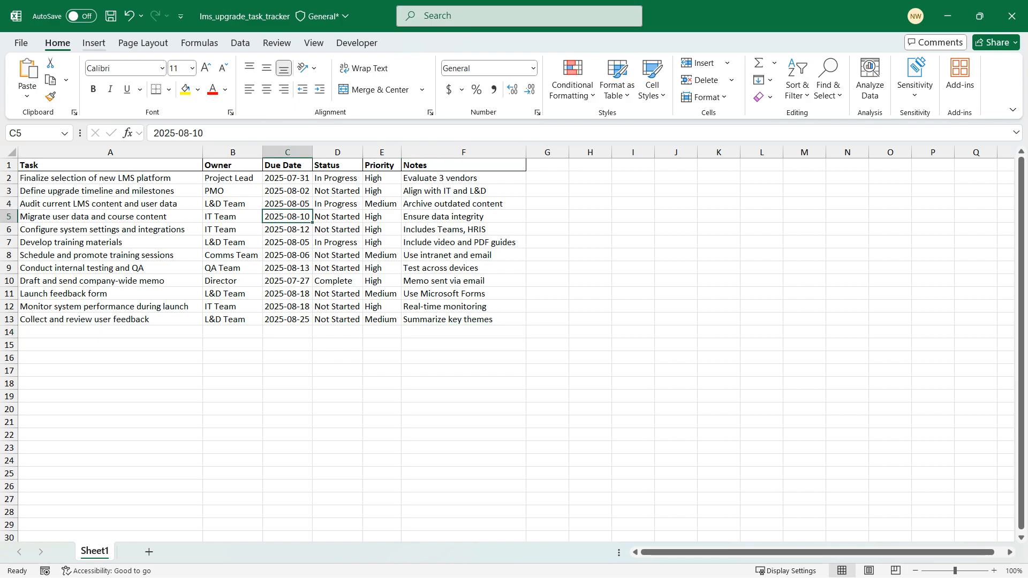
click(94, 43)
click(125, 77)
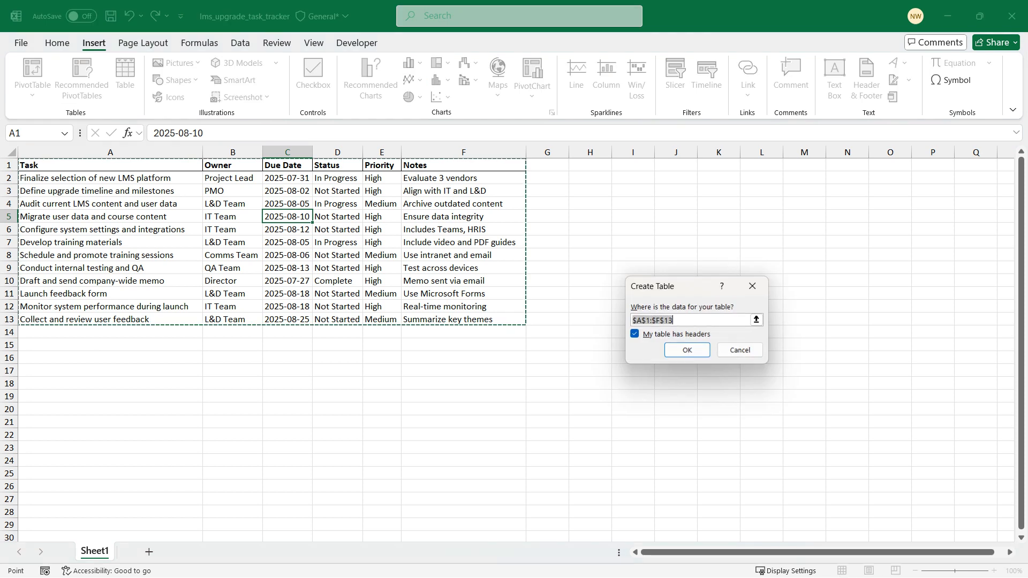
key(Return)
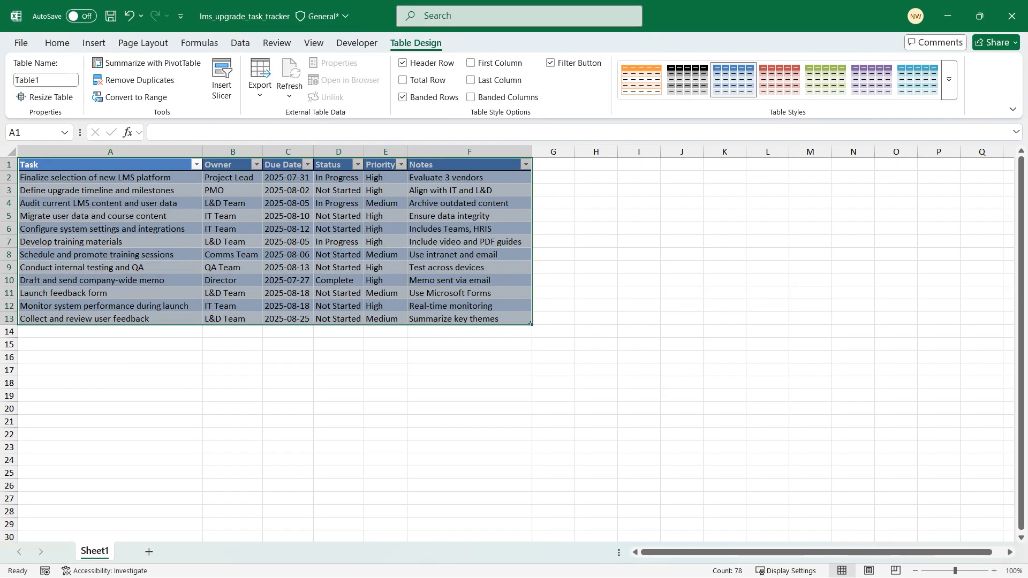
click(46, 80)
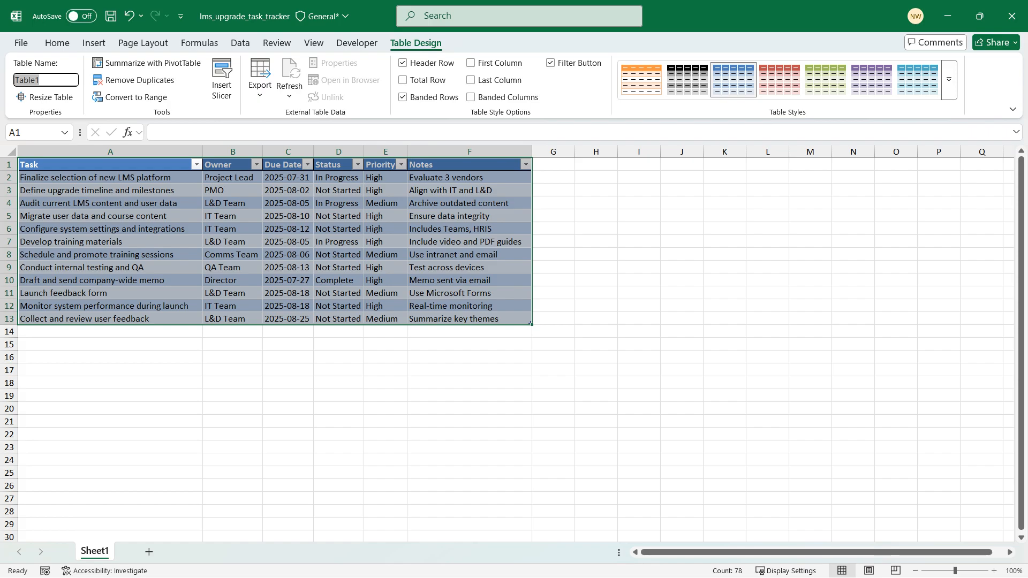
text(LMS Tasks)
click(385, 255)
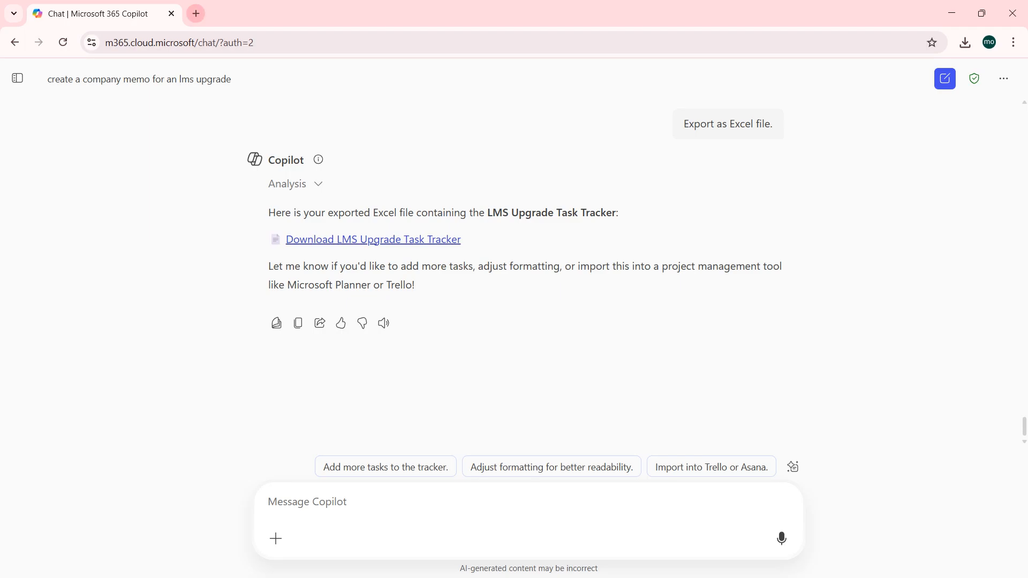
Switch to the browser, open Microsoft Lists from the full Microsoft 365 apps list in a new tab, and look over the recent lists
click(195, 13)
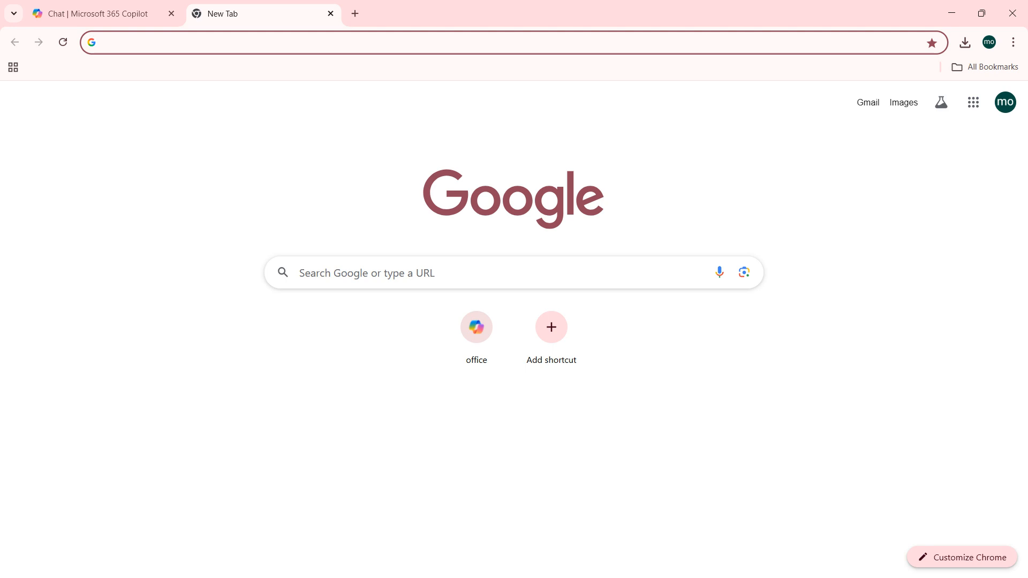
click(476, 335)
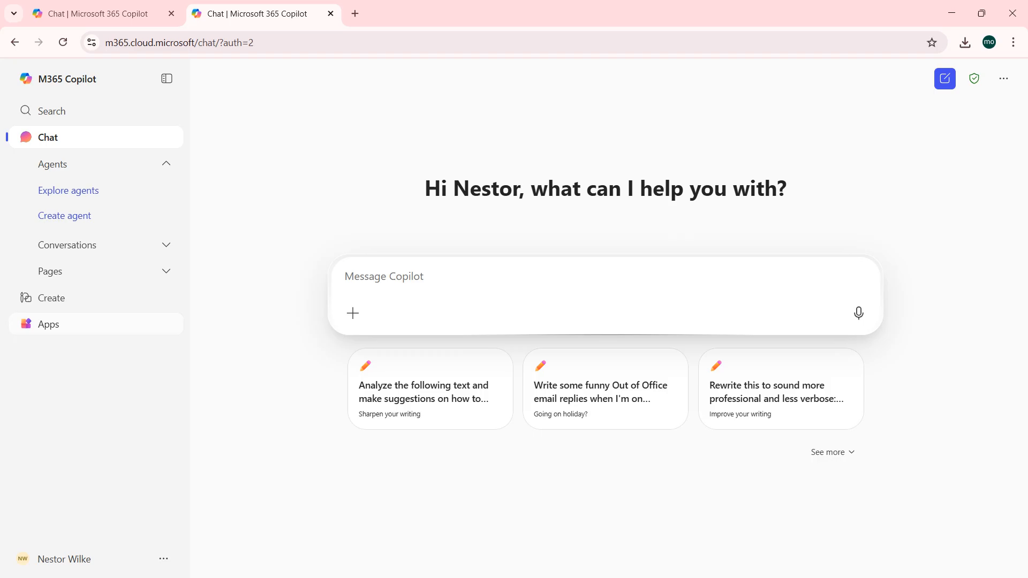
click(48, 324)
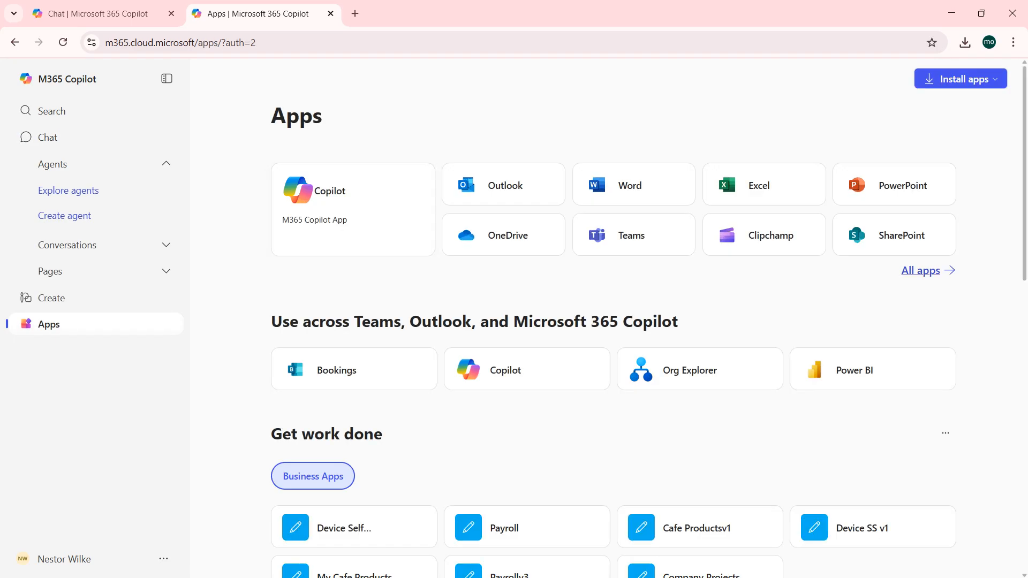
click(921, 270)
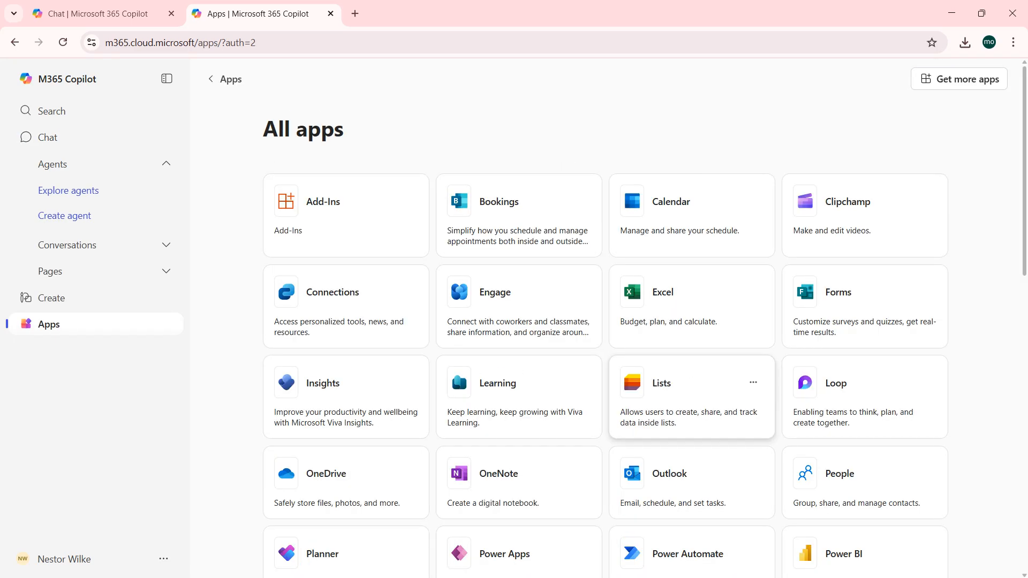
click(662, 383)
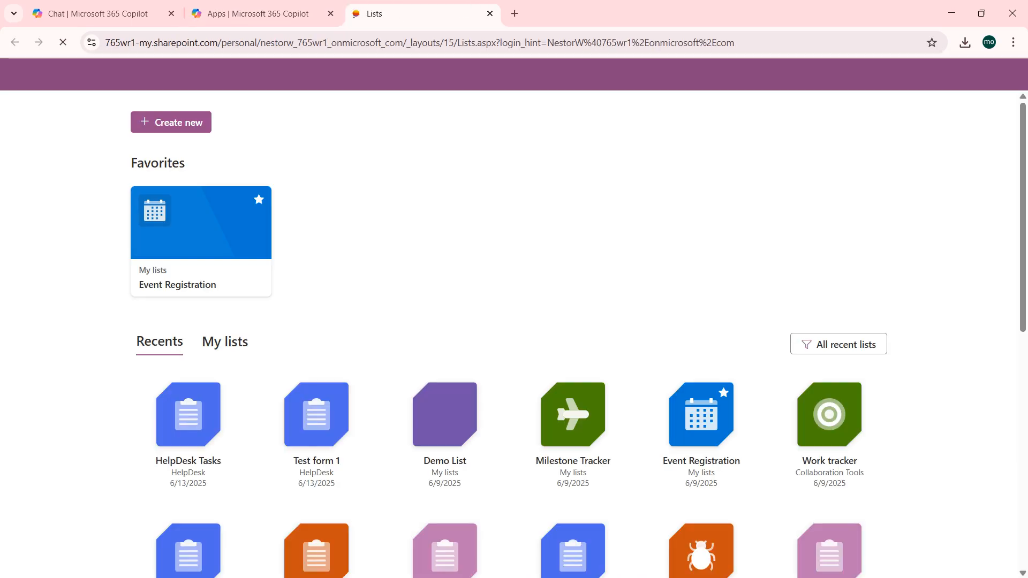
scroll(573, 300, down, 2)
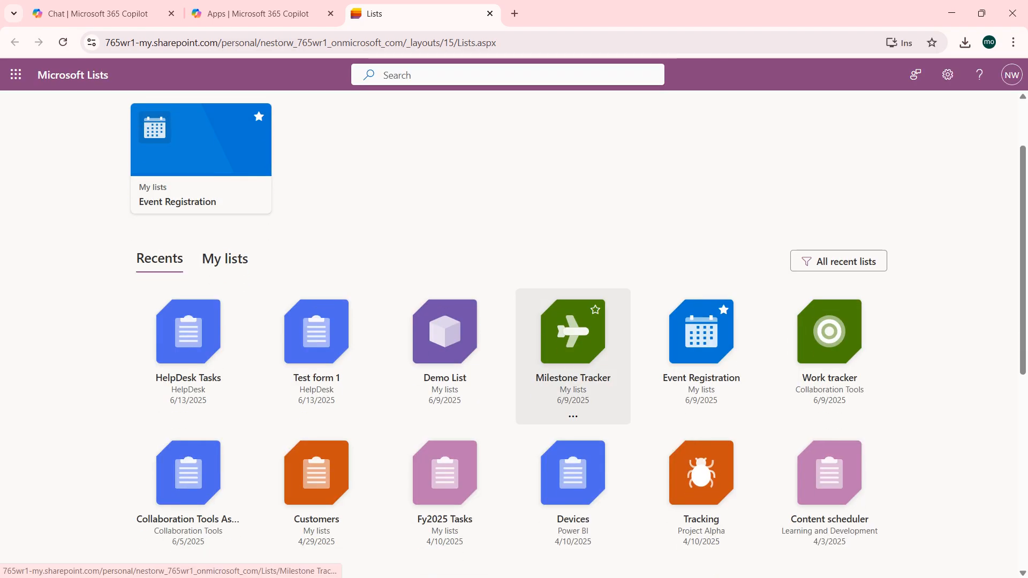
scroll(573, 370, down, 3)
scroll(573, 369, up, 5)
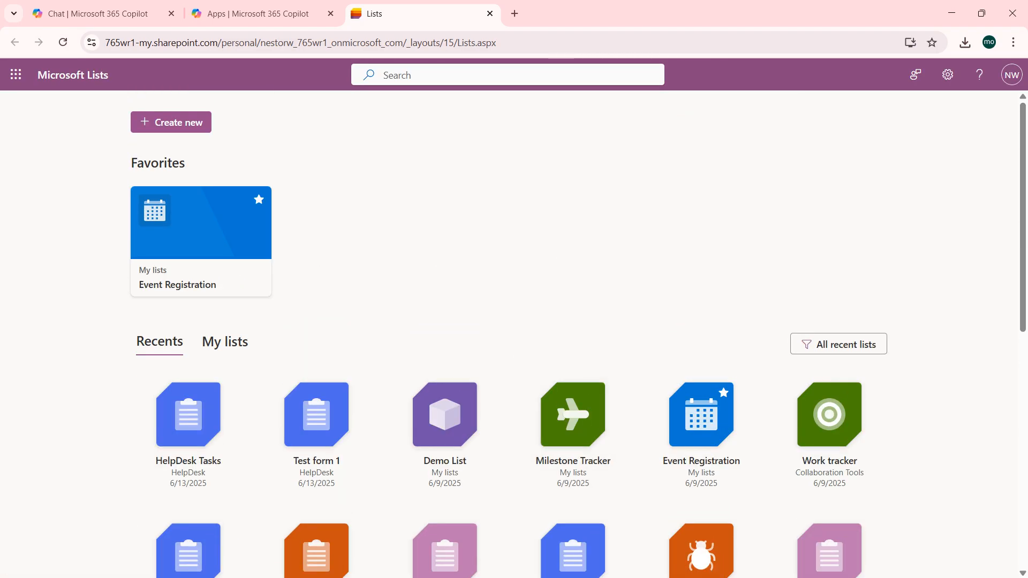
Start a new list imported from the lms_upgrade_task_tracker Excel file, using the LmsTracker table as its source
click(170, 123)
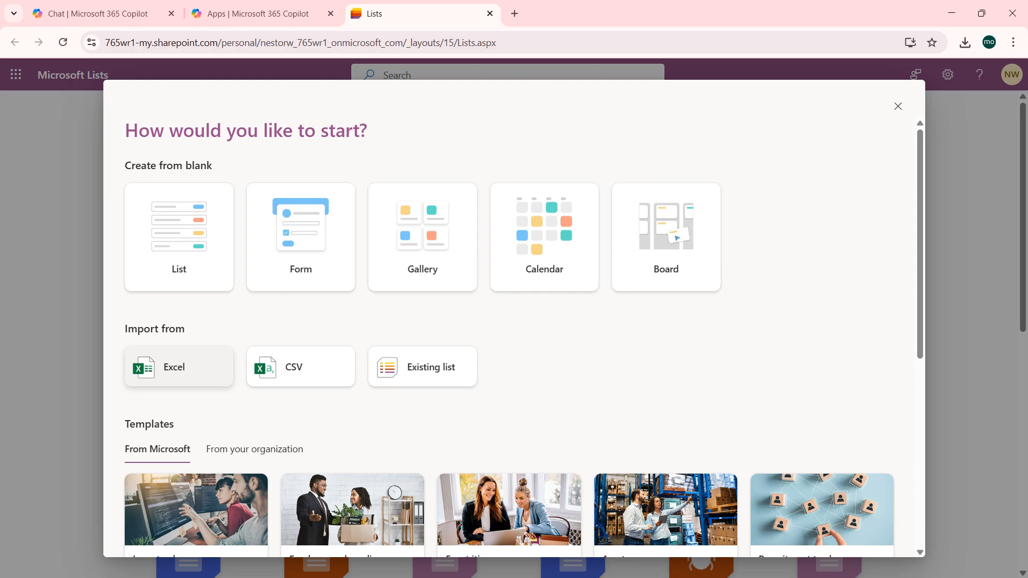
click(179, 367)
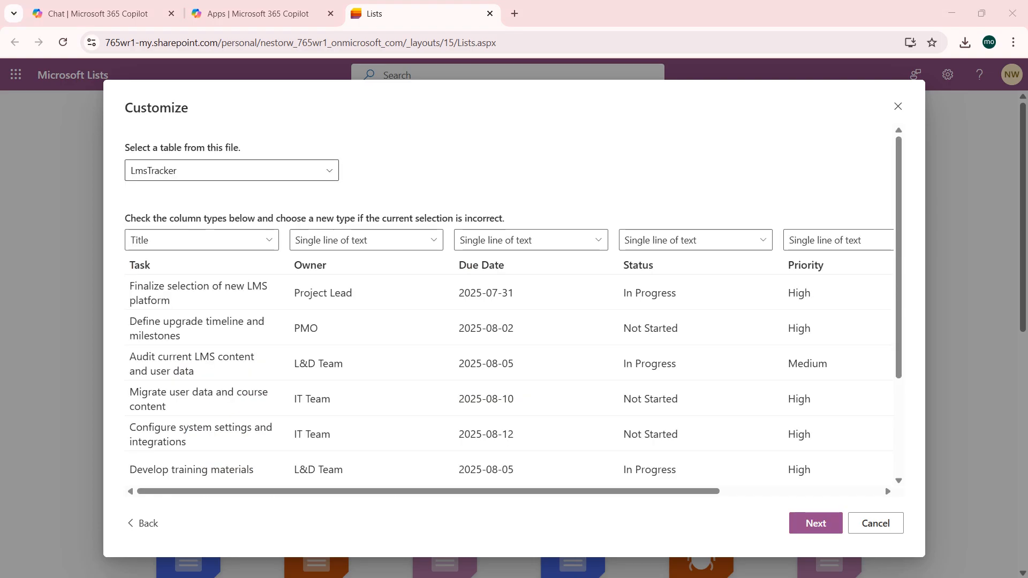
click(329, 171)
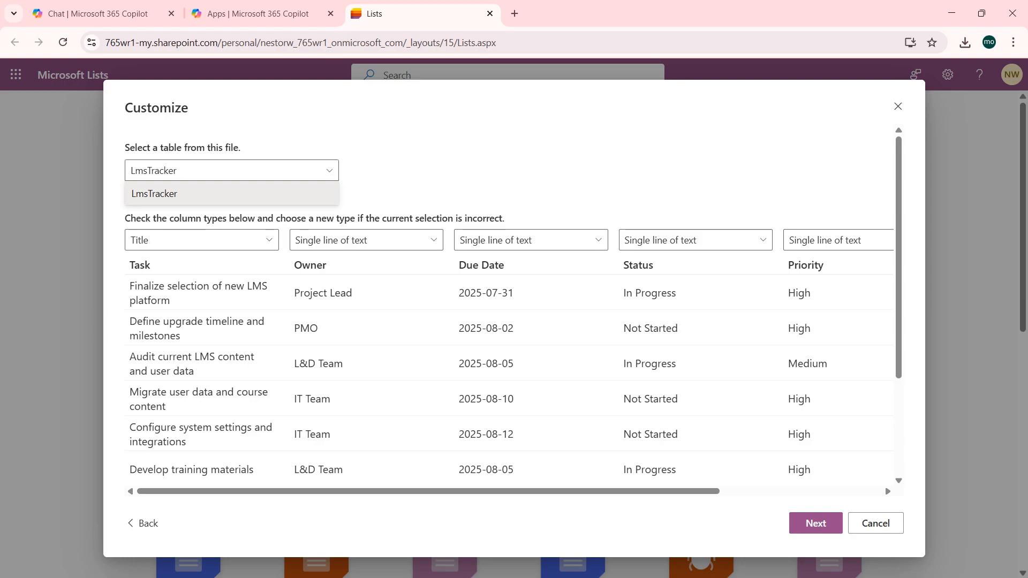
click(231, 194)
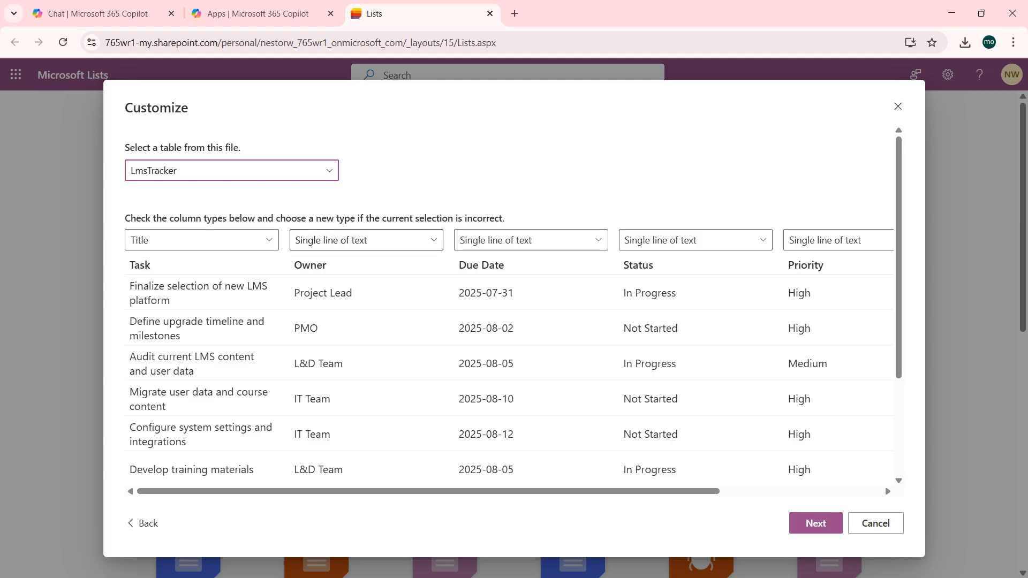
Check which import column types are offered for the Due Date column
click(531, 240)
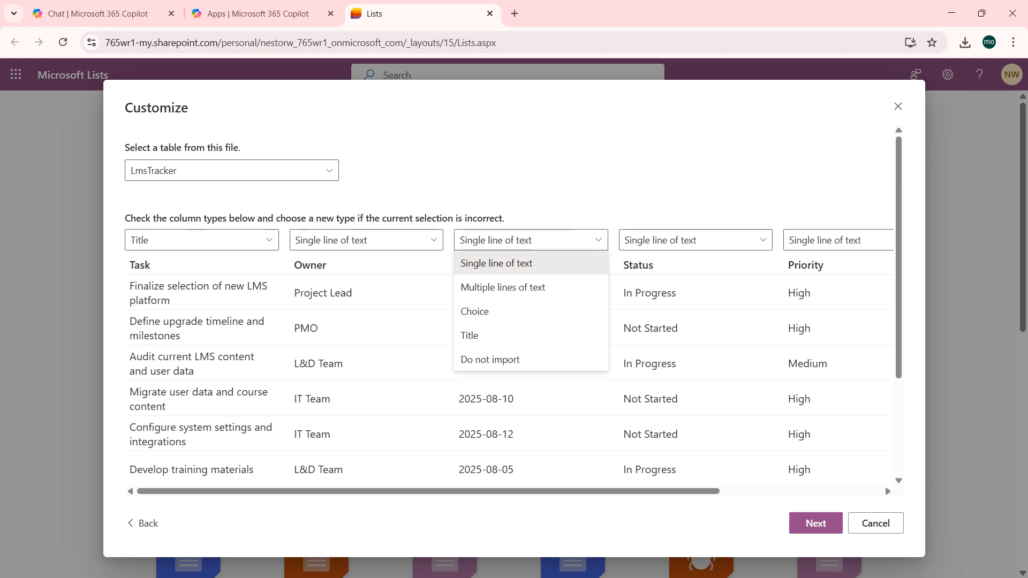
click(531, 240)
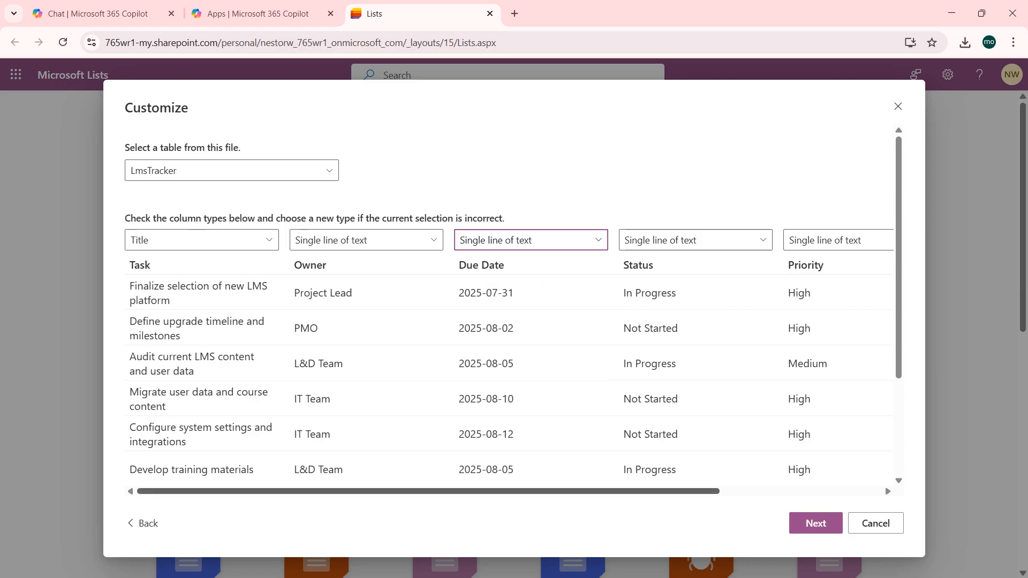
click(632, 518)
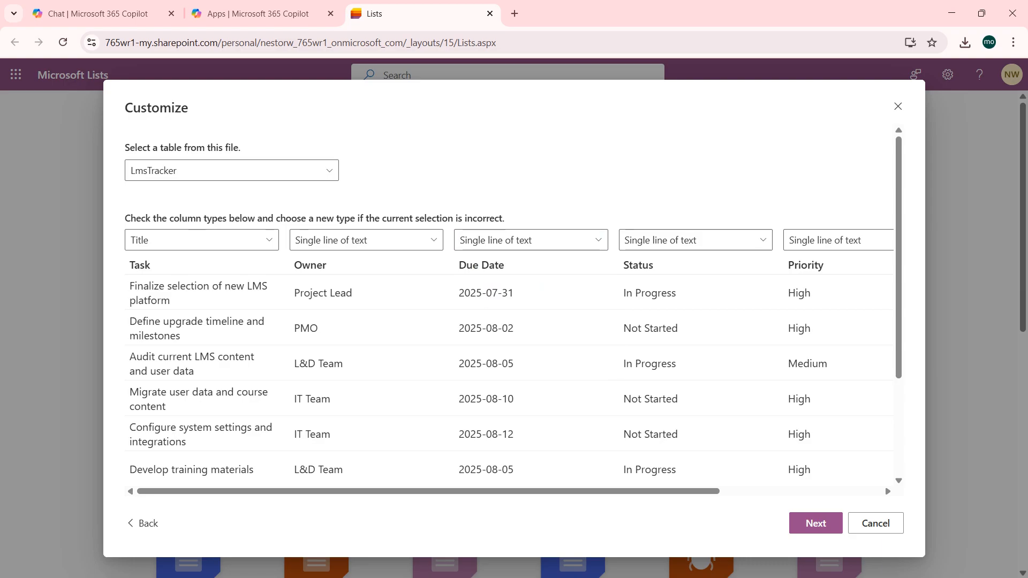
Set the import column type of both the Status and Priority columns to Choice
click(695, 239)
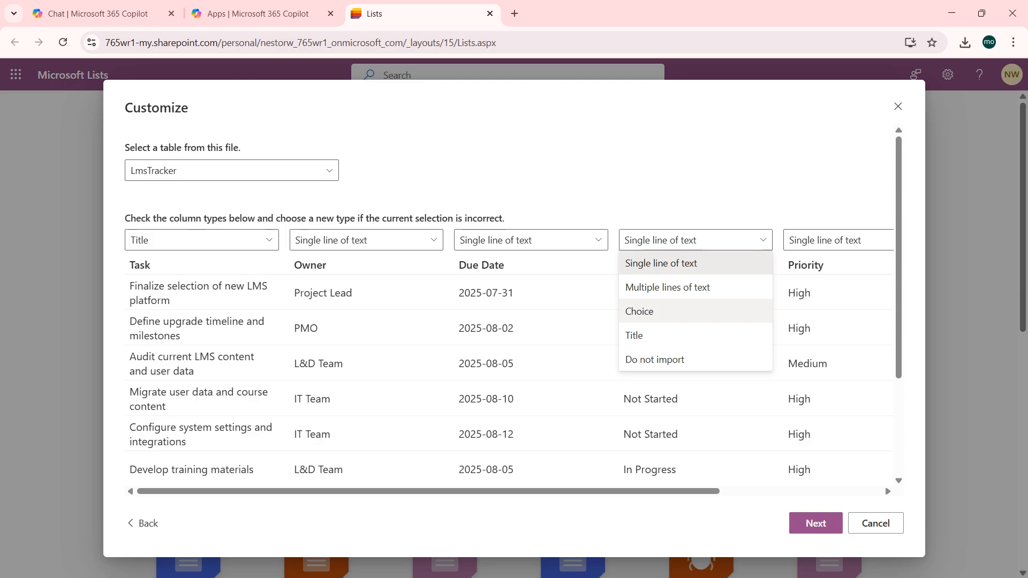
click(639, 311)
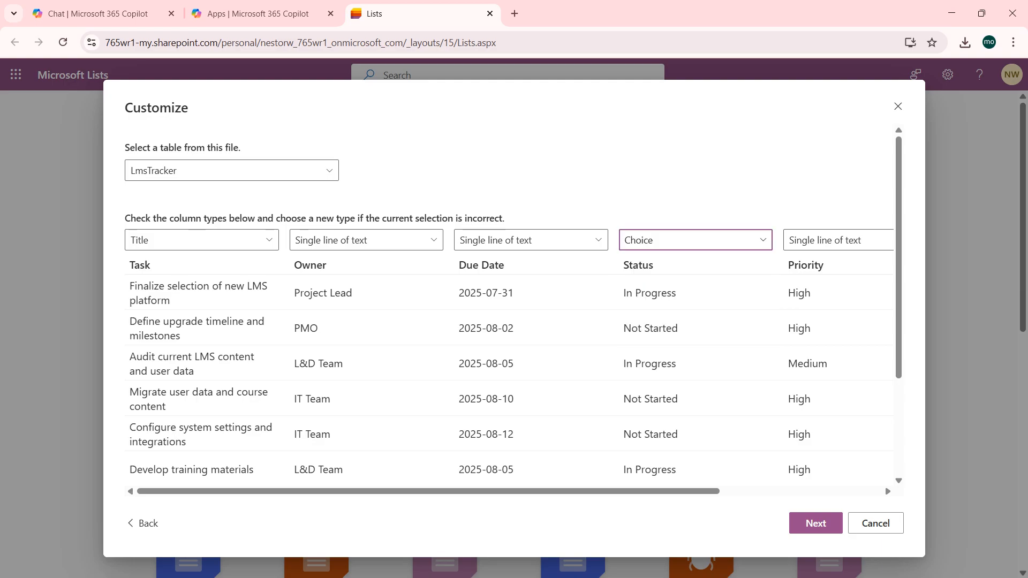
drag(632, 492, 759, 492)
click(691, 240)
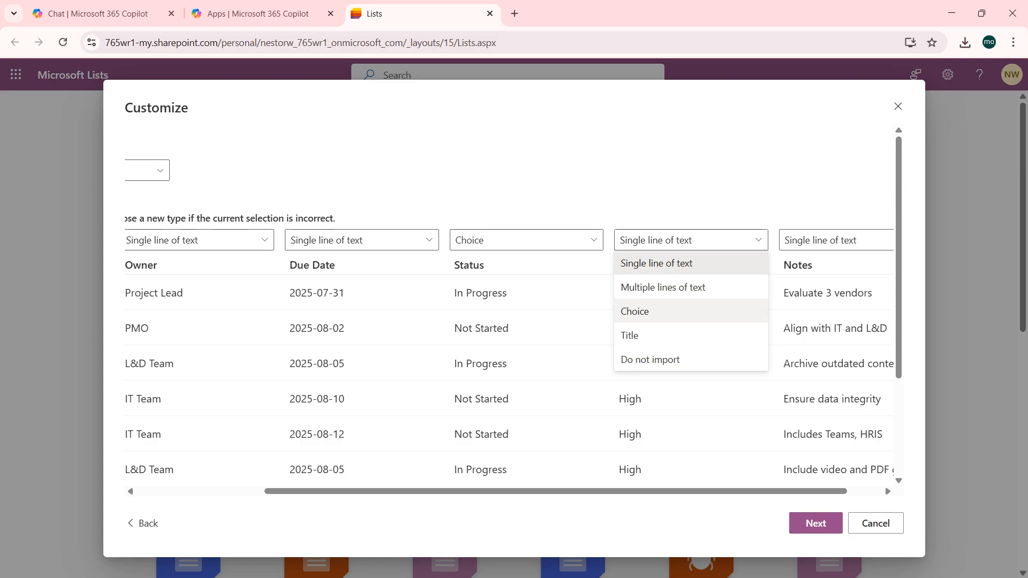
click(639, 311)
drag(674, 491, 708, 491)
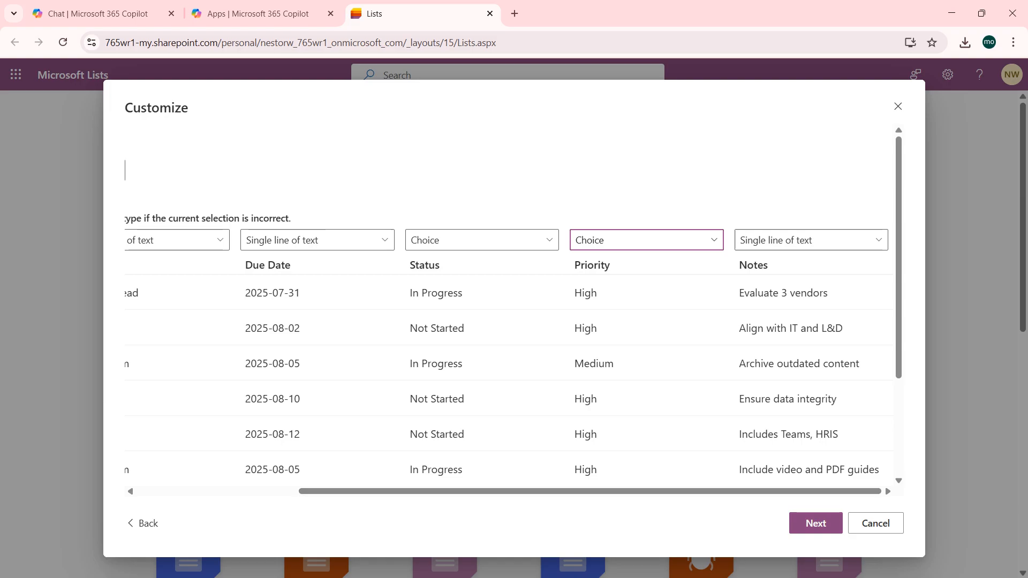
Proceed with the import and create the list as lms_upgrade_task_tracker in My lists
click(815, 523)
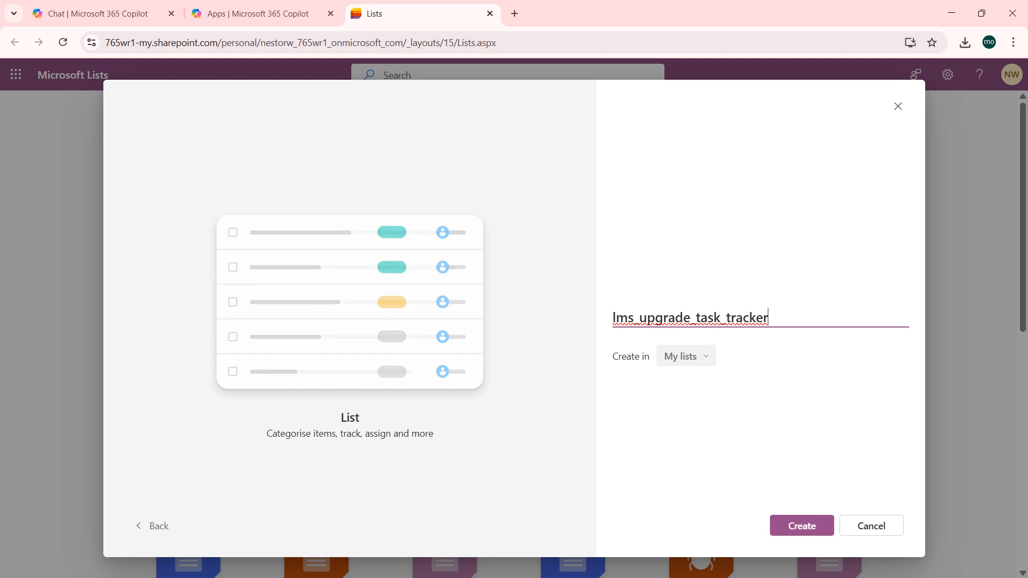
click(686, 356)
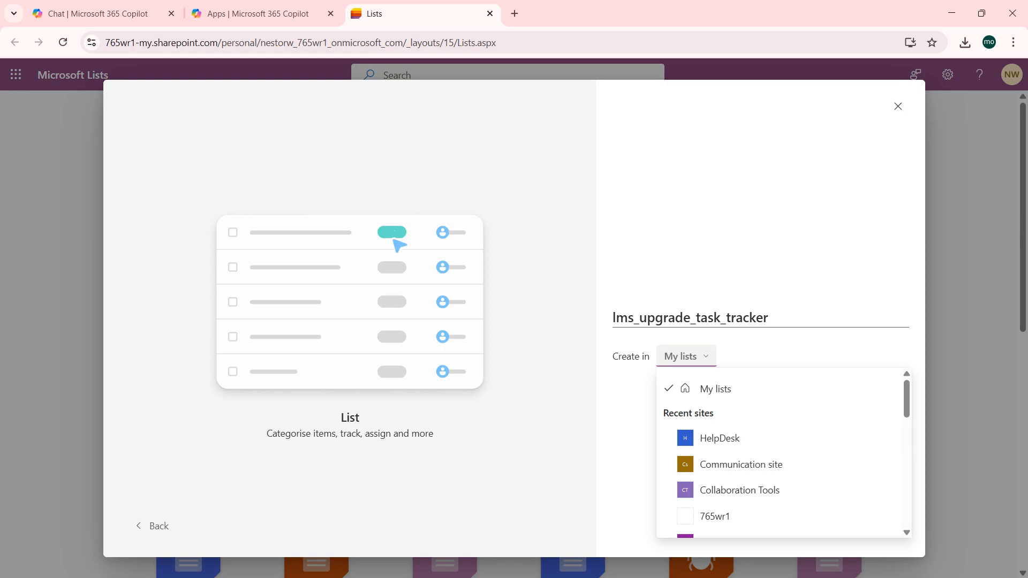
click(803, 351)
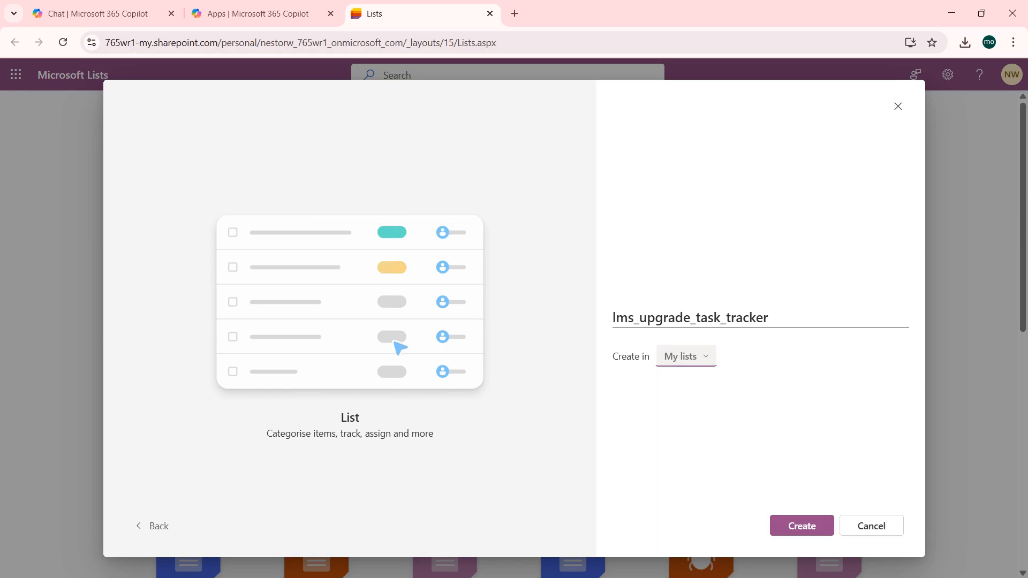
click(802, 526)
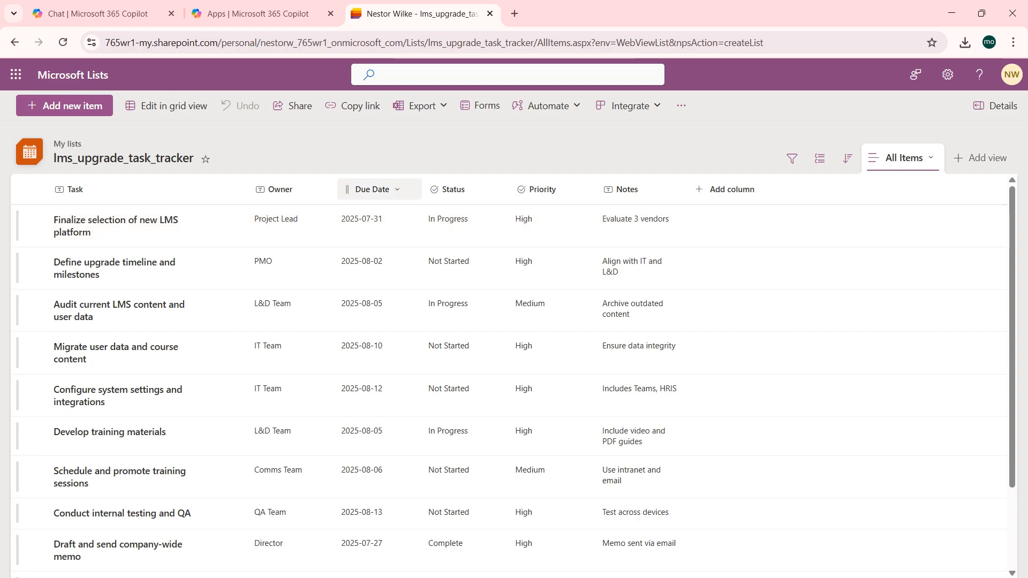
Change the Due Date column's type to Date and time and save the column
click(374, 189)
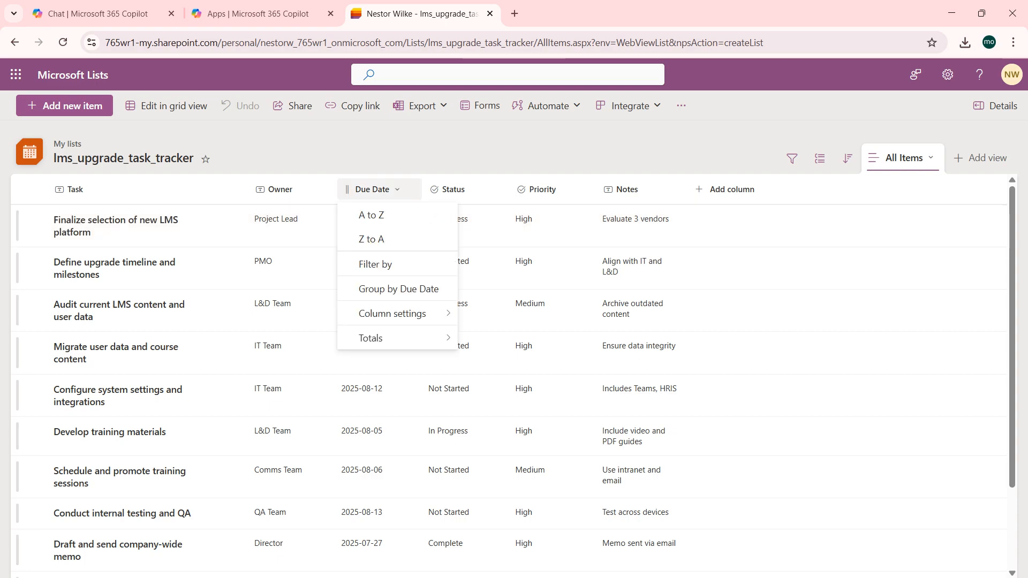
mouse_move(392, 313)
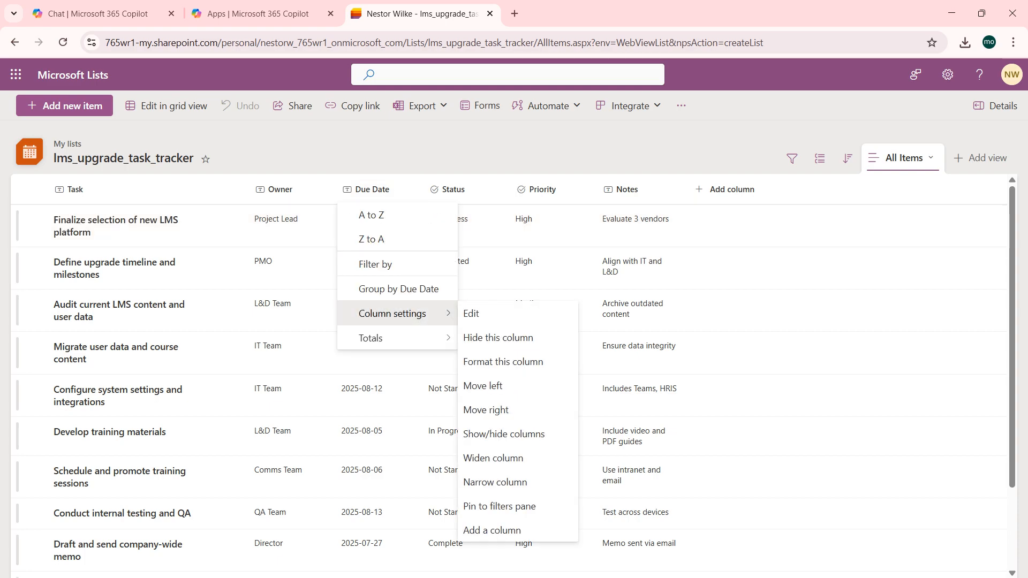
click(471, 313)
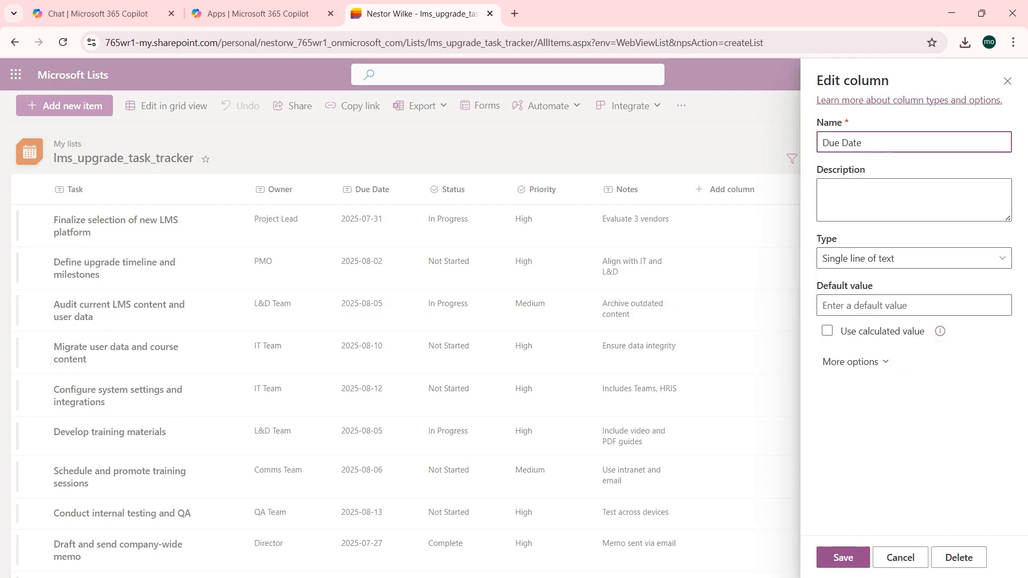
click(913, 258)
key(Down)
key(Down)
key(Down)
key(Down)
key(Down)
key(Return)
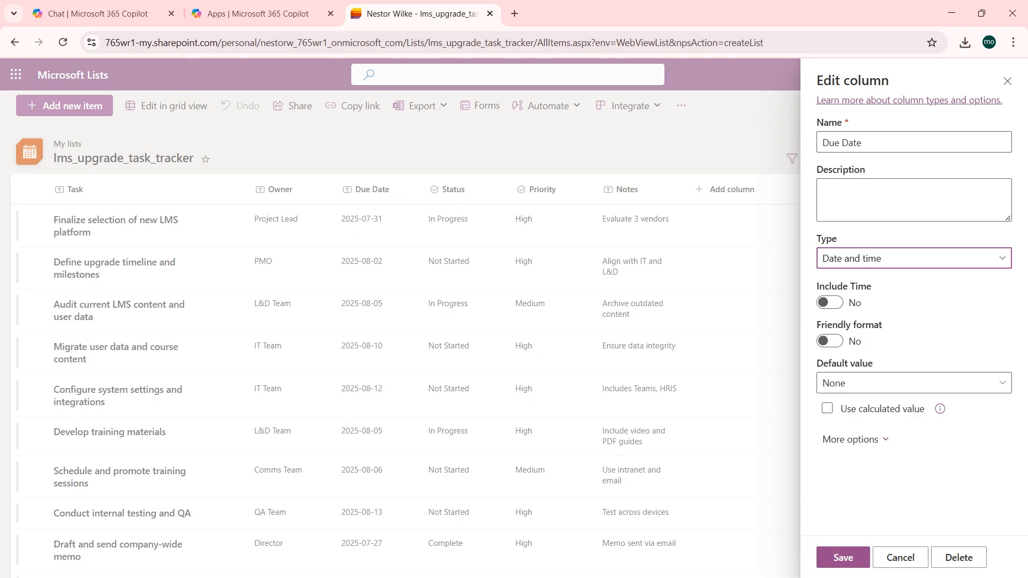
click(842, 557)
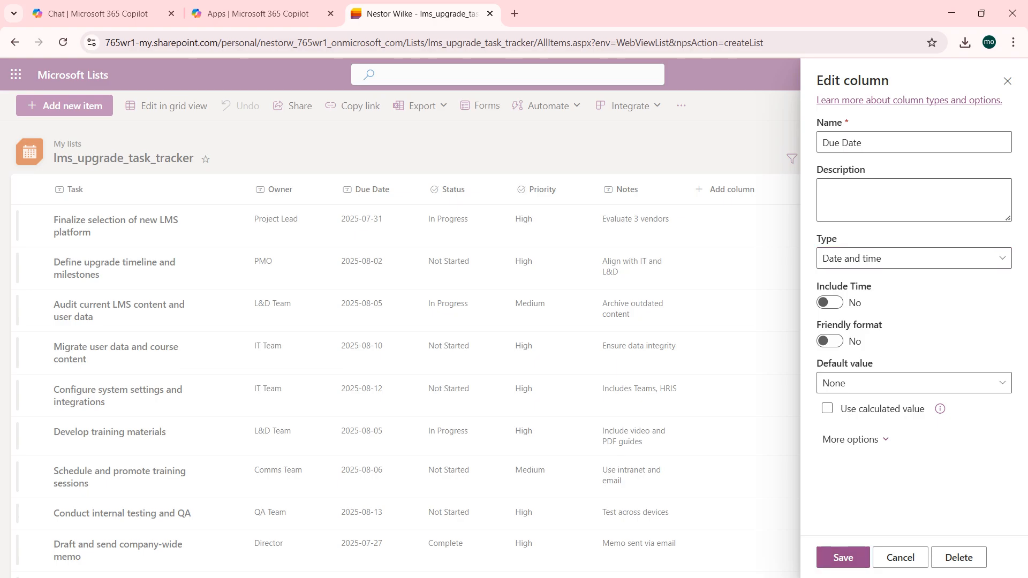
click(610, 356)
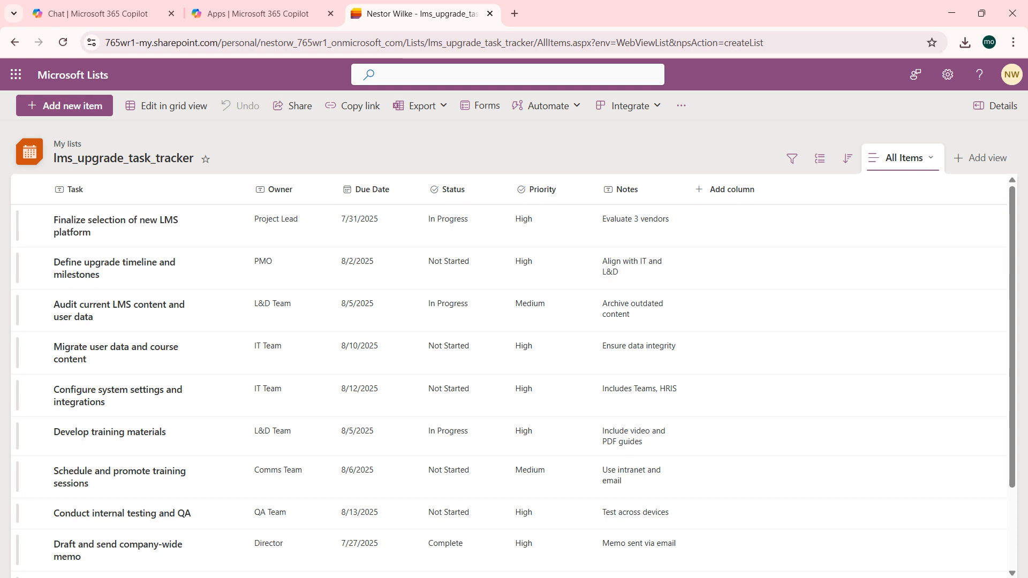
Check the Status and Priority choices and the Due Date picker in the new item form without saving an item
click(64, 106)
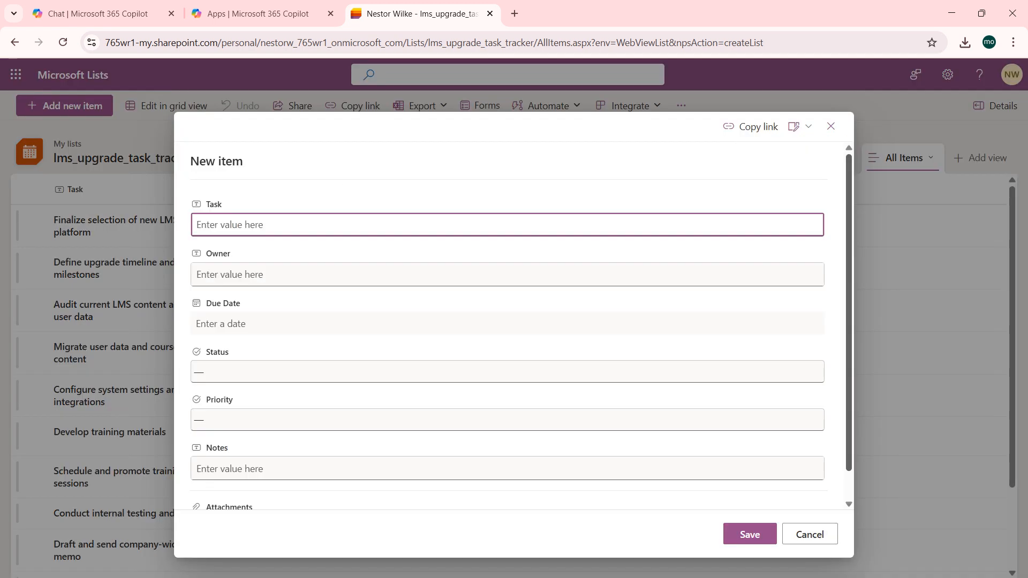
drag(848, 257, 848, 287)
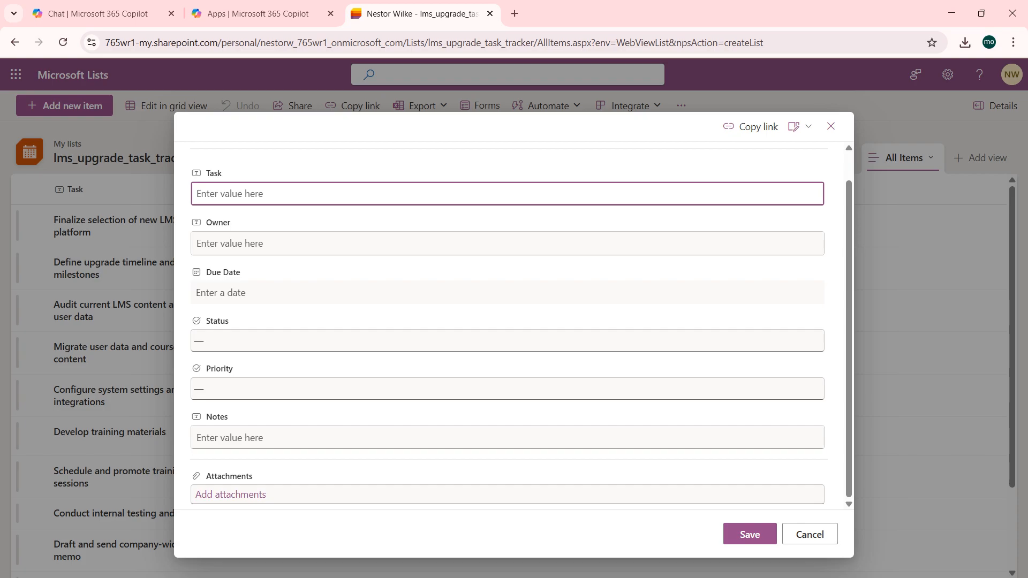
click(508, 341)
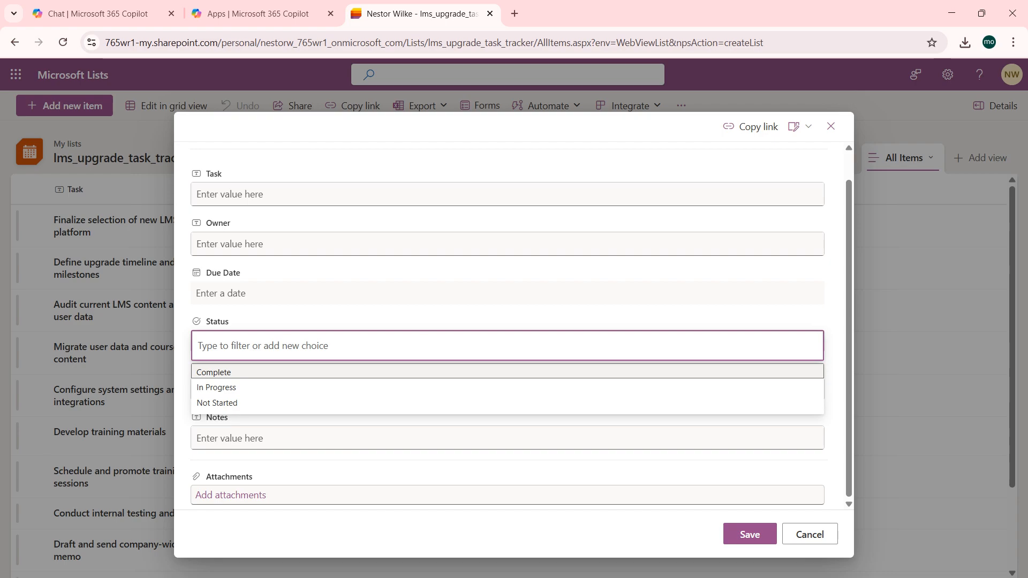
click(508, 320)
click(508, 390)
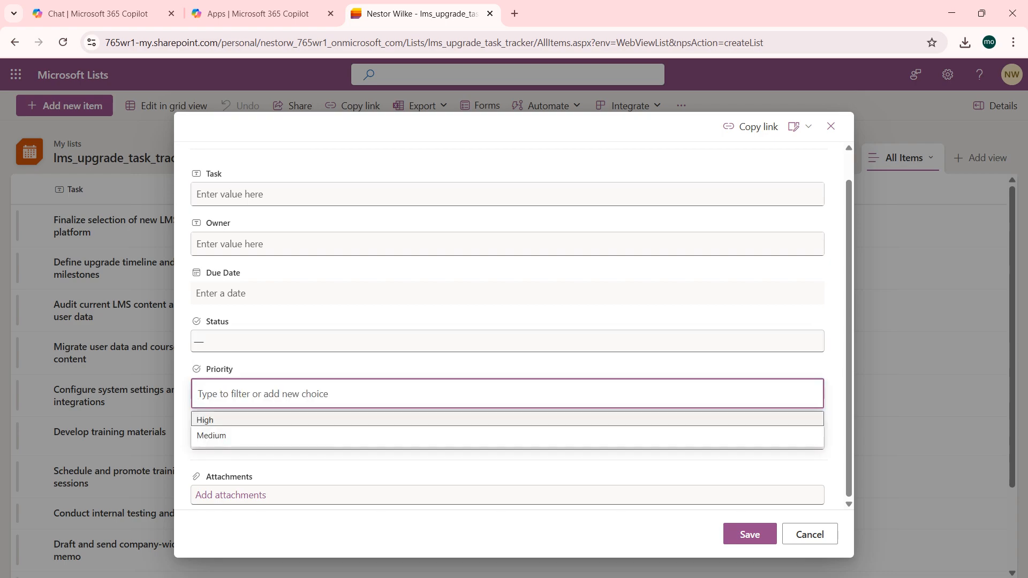
click(257, 320)
click(252, 293)
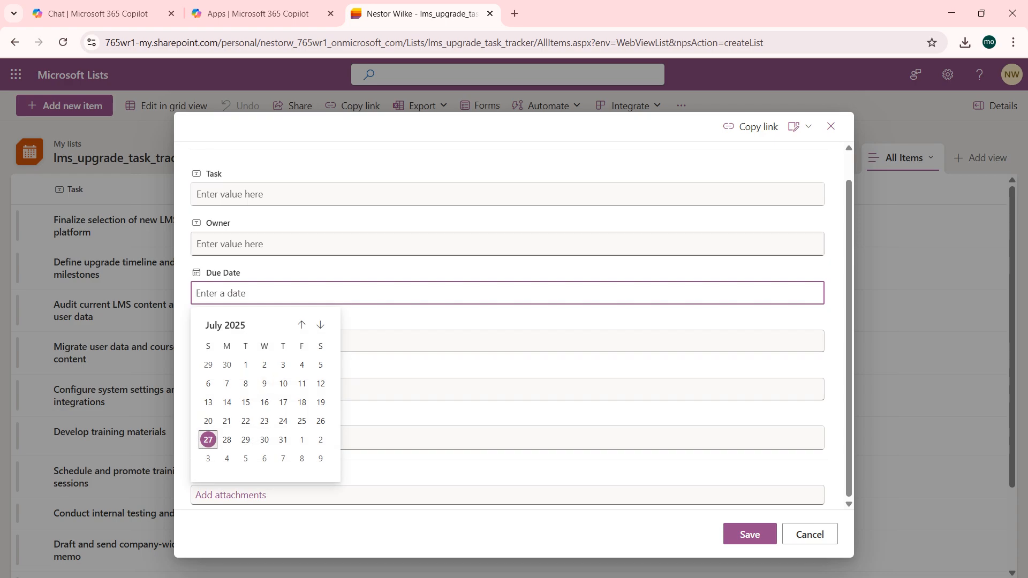
click(460, 317)
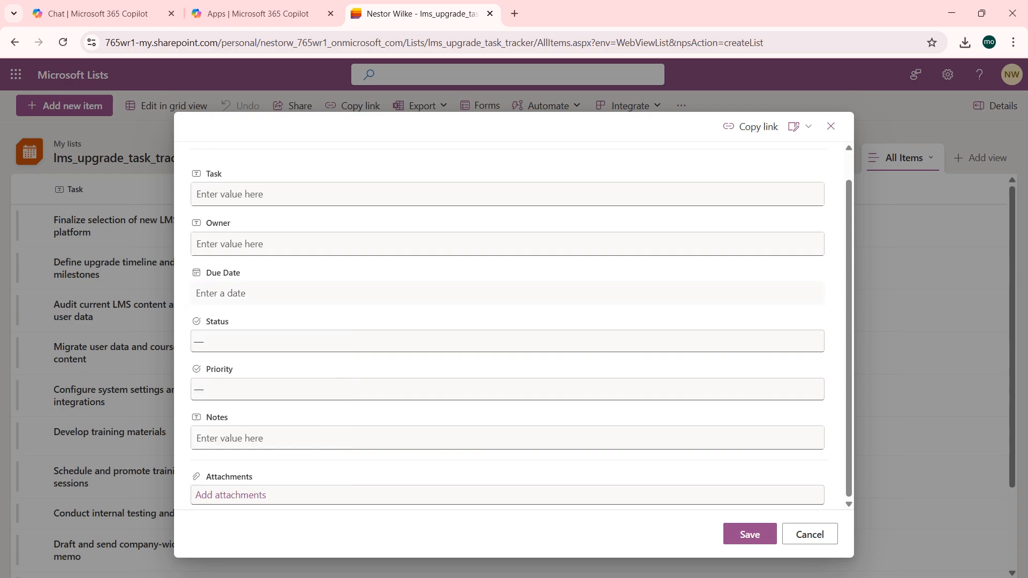
click(810, 534)
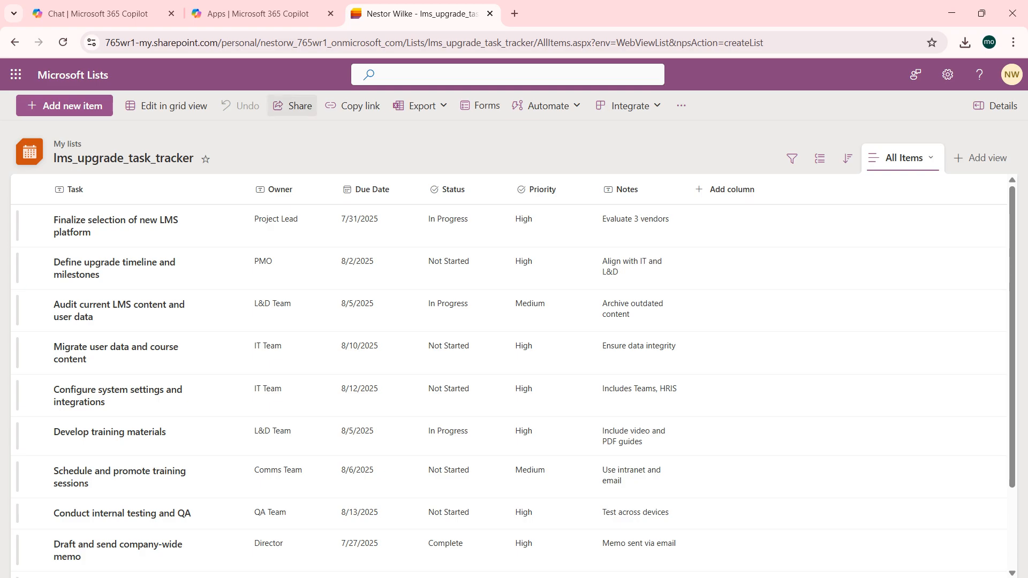
Check which permission levels are offered when sharing the list, without sending an invitation
click(291, 106)
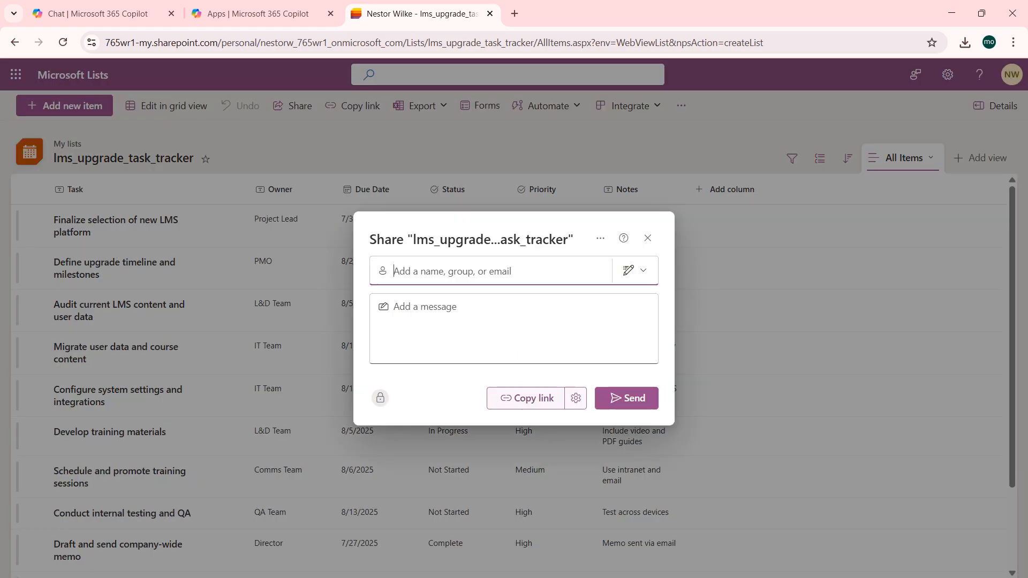
click(634, 270)
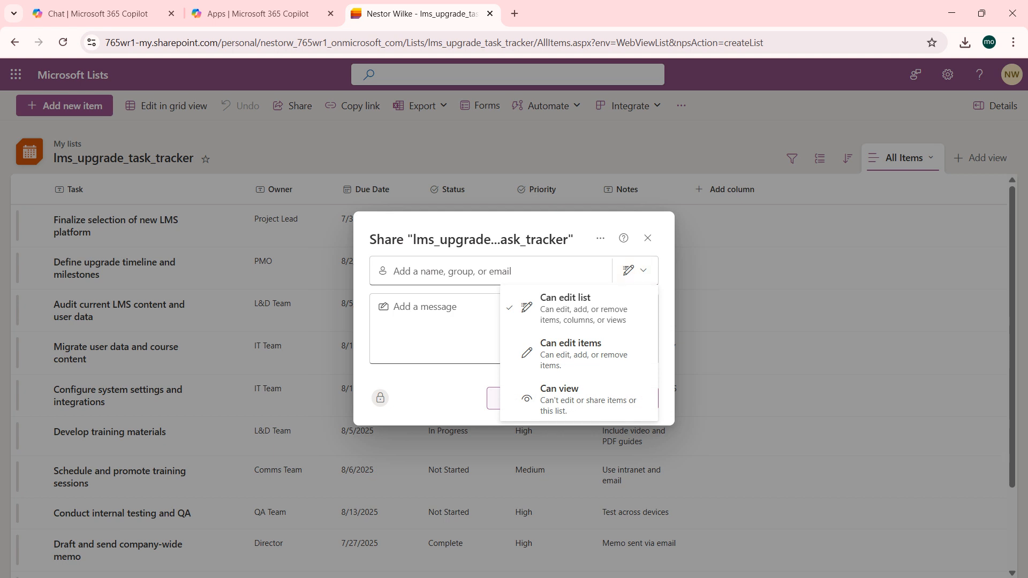
click(647, 238)
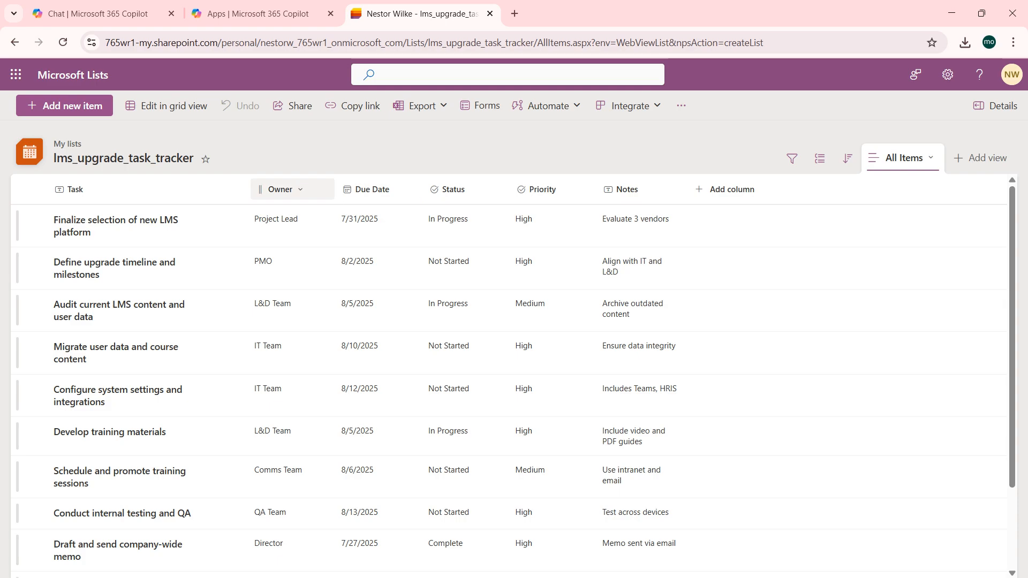
Preview the new item form and a blank row in grid view as ways of adding an item, without entering data
click(64, 105)
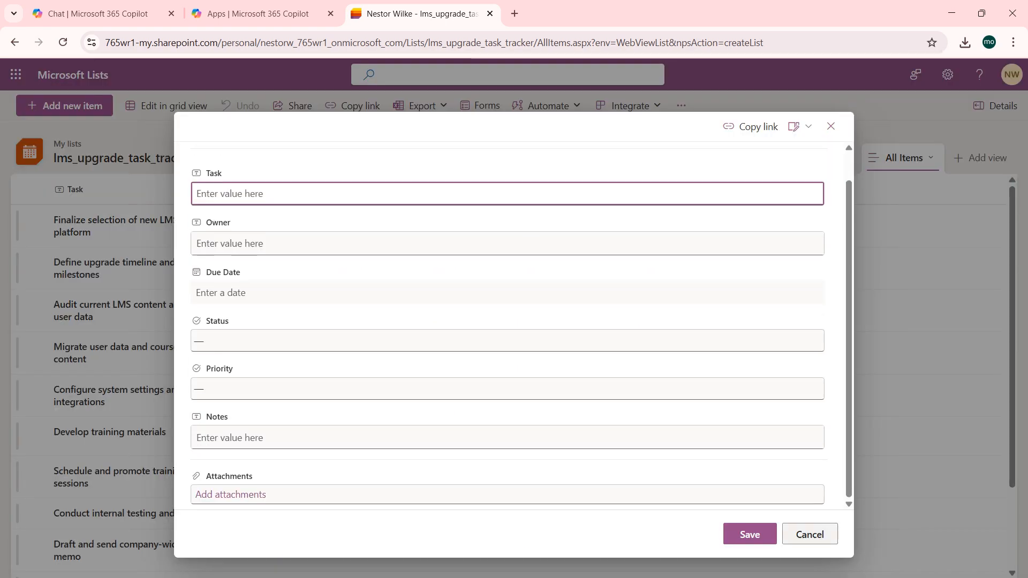
click(809, 534)
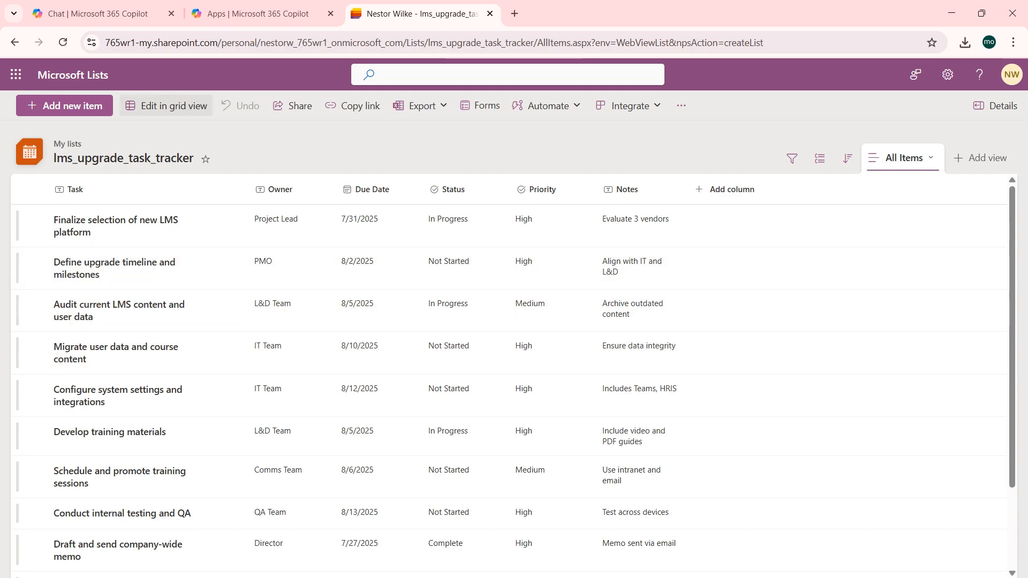
click(166, 106)
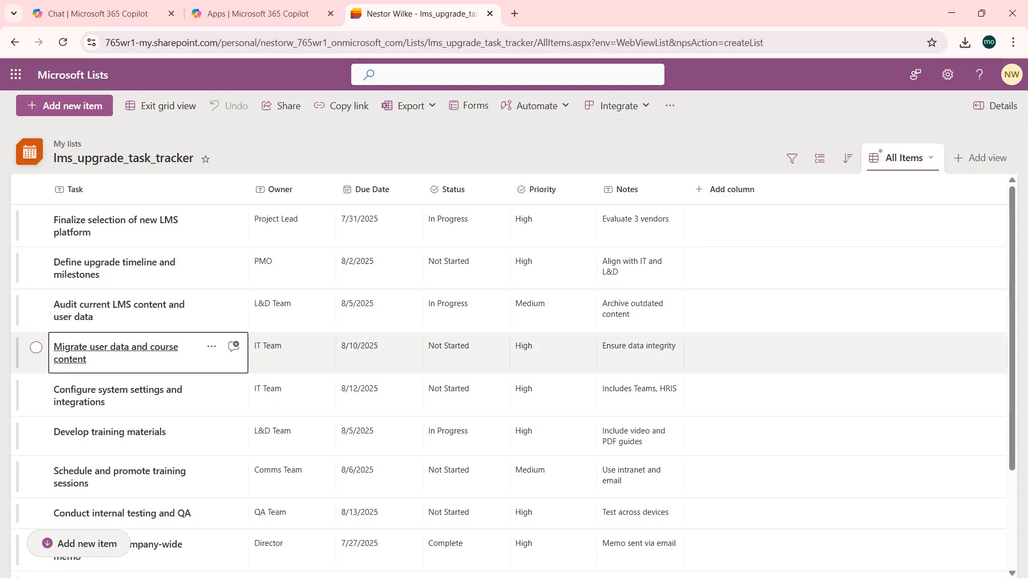
click(79, 544)
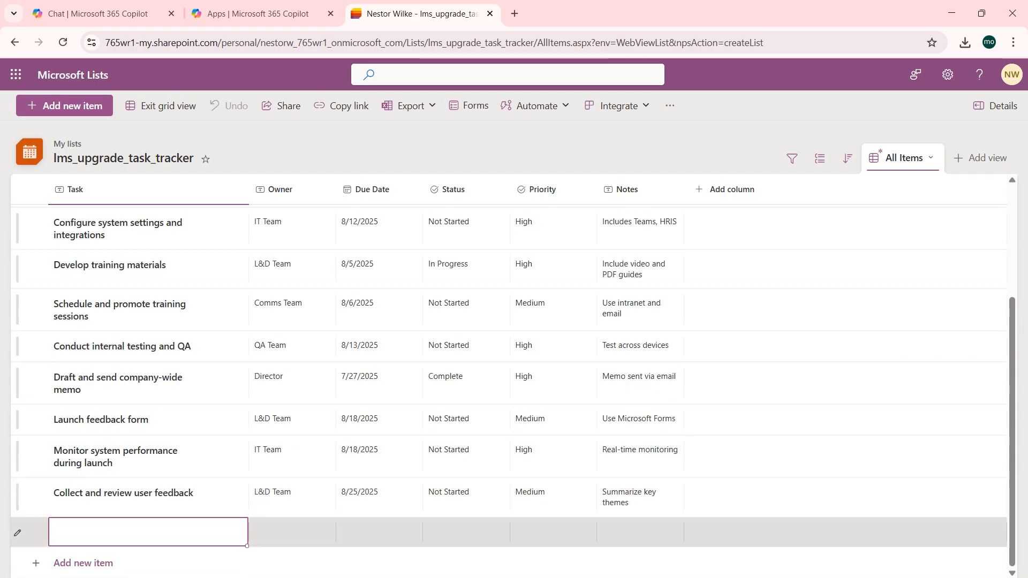
key(Tab)
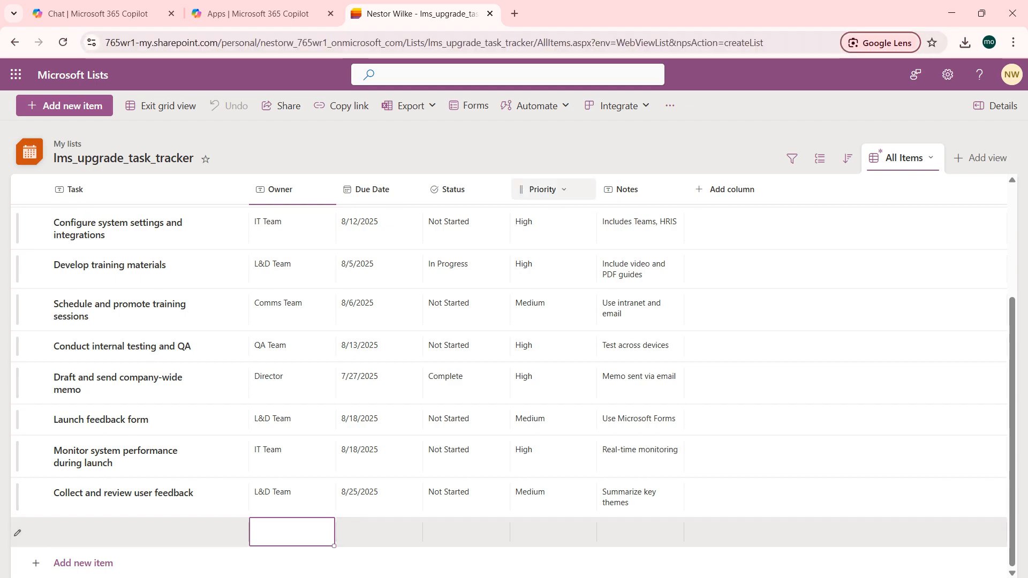
click(161, 106)
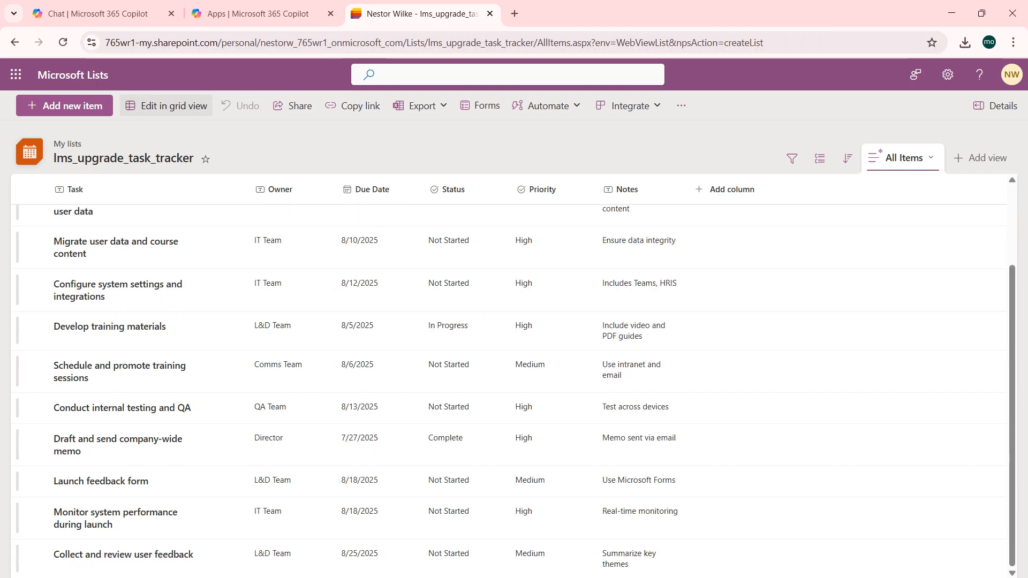
Start a new list item with "Beta test group" as the task and "IT" as the owner
scroll(509, 408, up, 3)
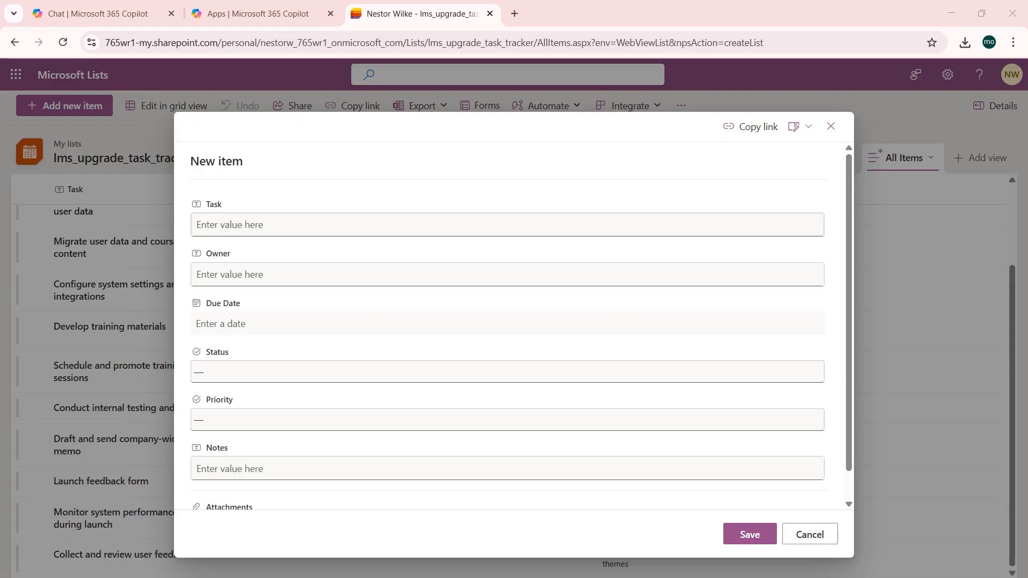
click(508, 225)
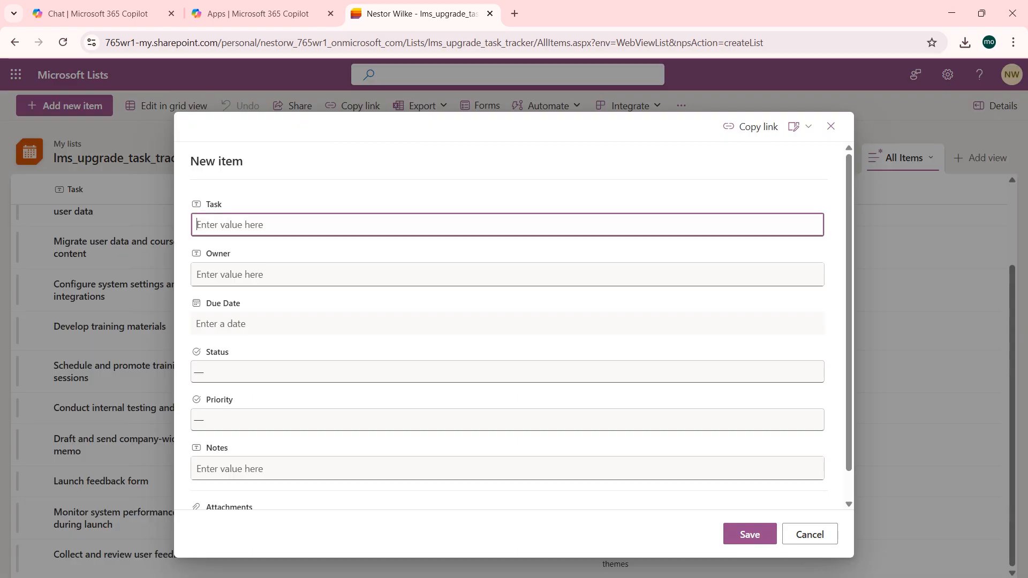
text(Beta tes)
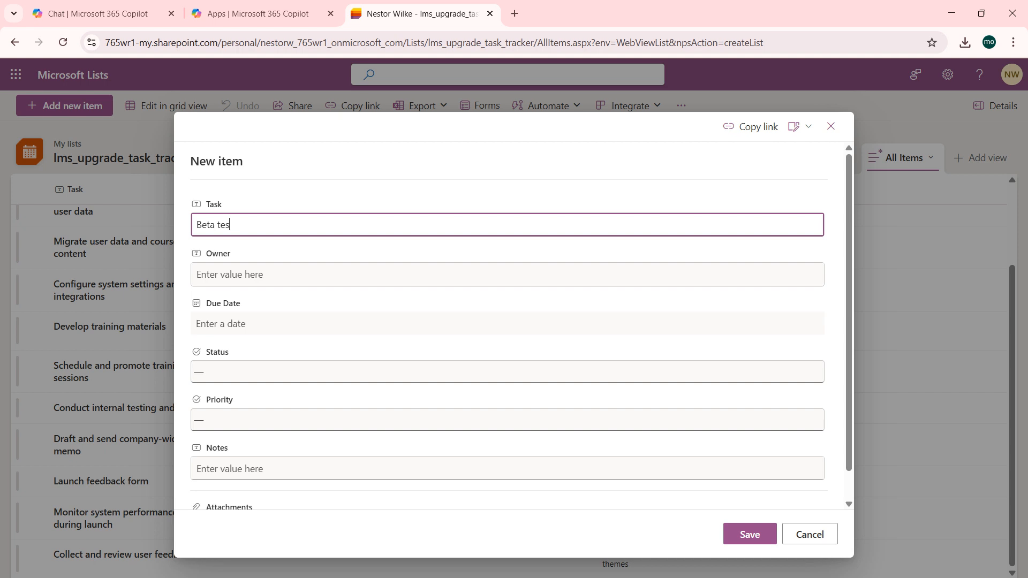
text(t group)
key(Tab)
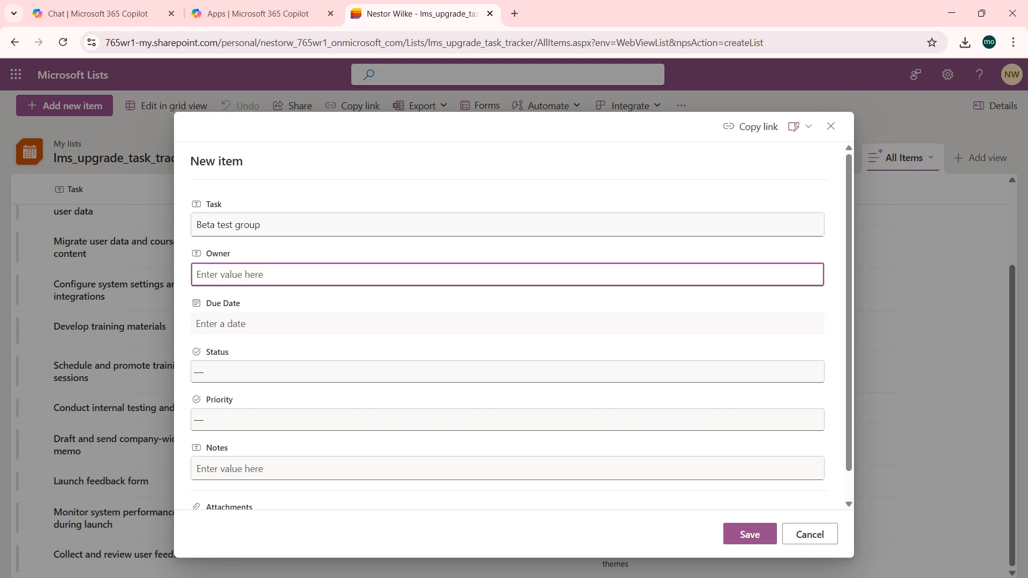
text(IT)
key(Tab)
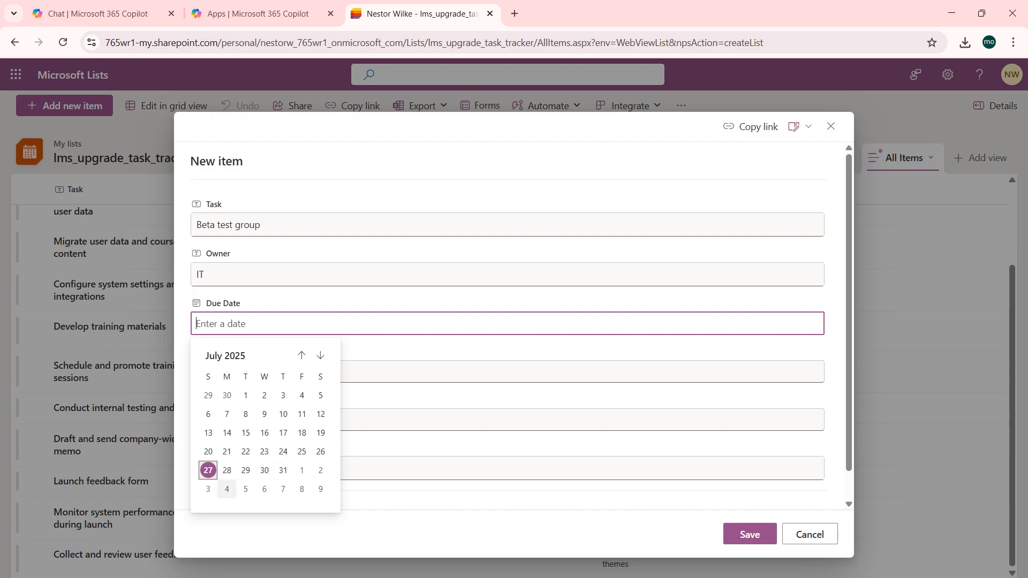
Set the new item's due date to 8/4/2025, status to In Progress and priority to High
click(227, 489)
click(238, 372)
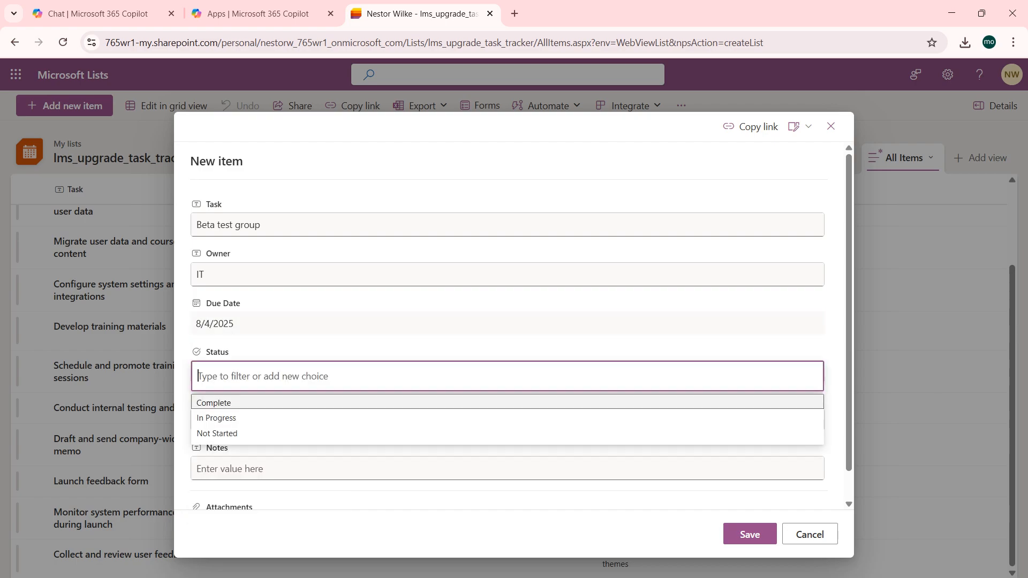
click(216, 417)
click(236, 422)
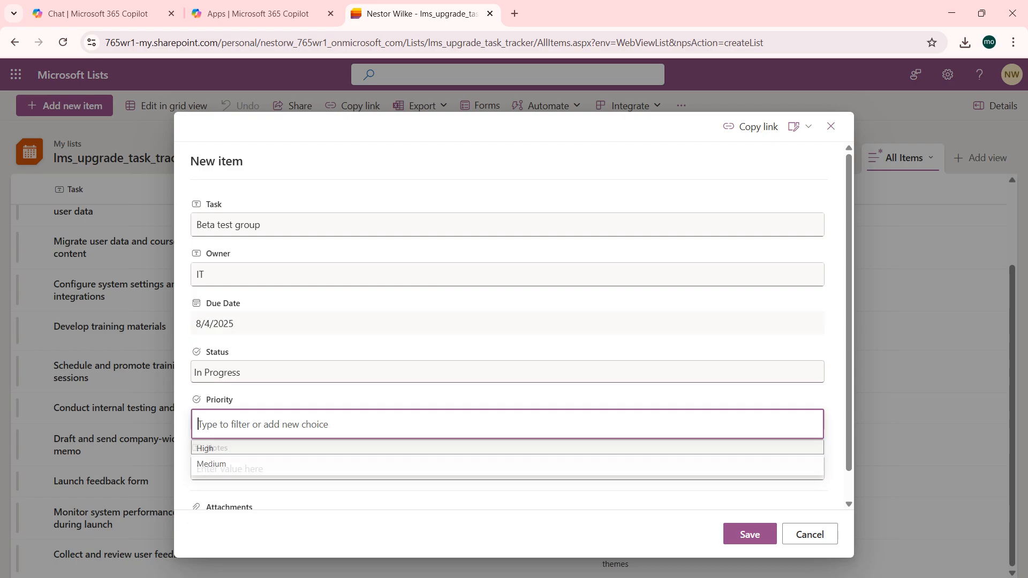
click(214, 447)
Enter "One member per dept" in the new item's notes, save it and look it up in the list
scroll(507, 332, down, 1)
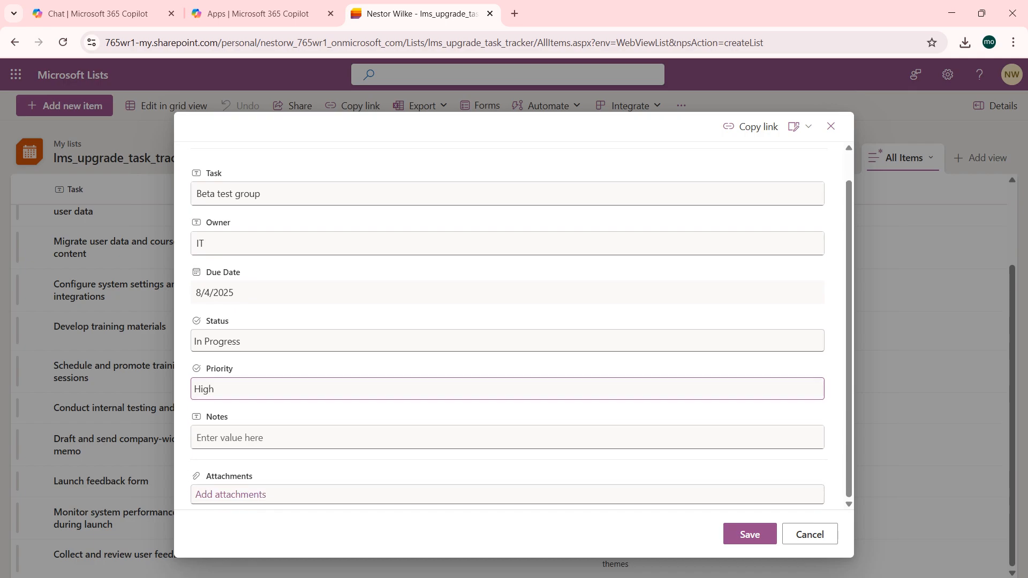
click(230, 438)
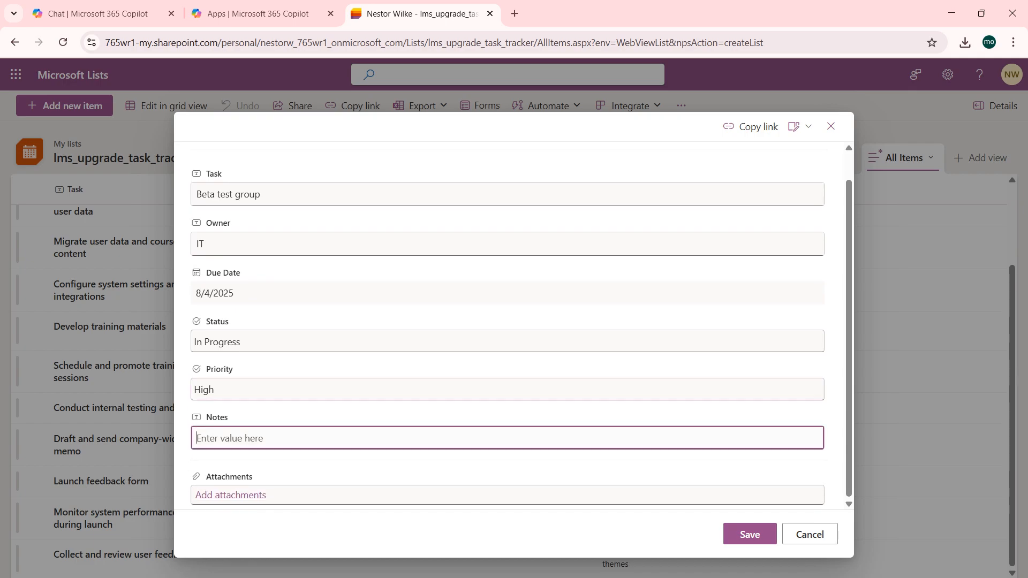
text(One member f)
key(BackSpace)
text(per dept)
click(750, 534)
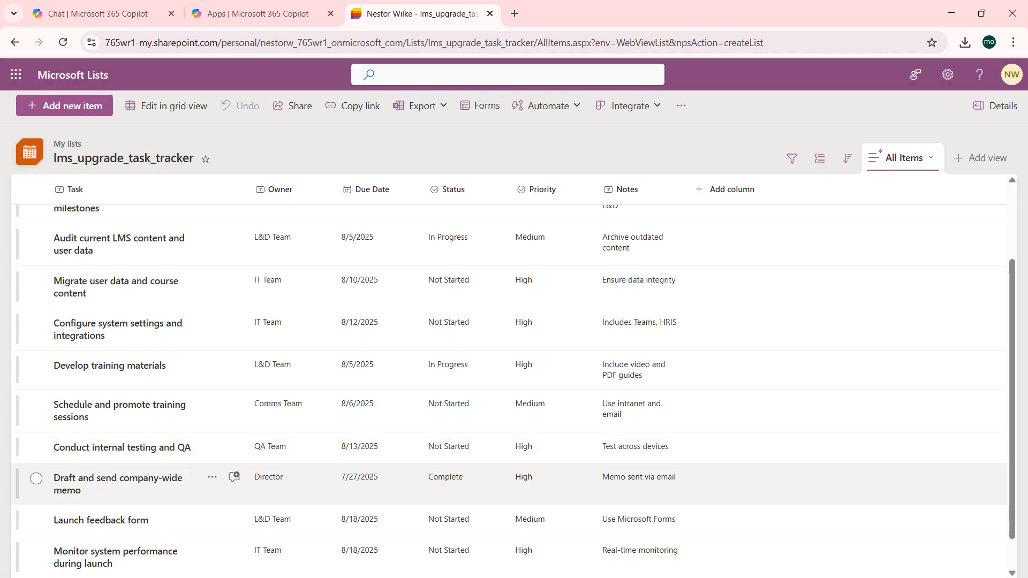
scroll(509, 479, down, 1)
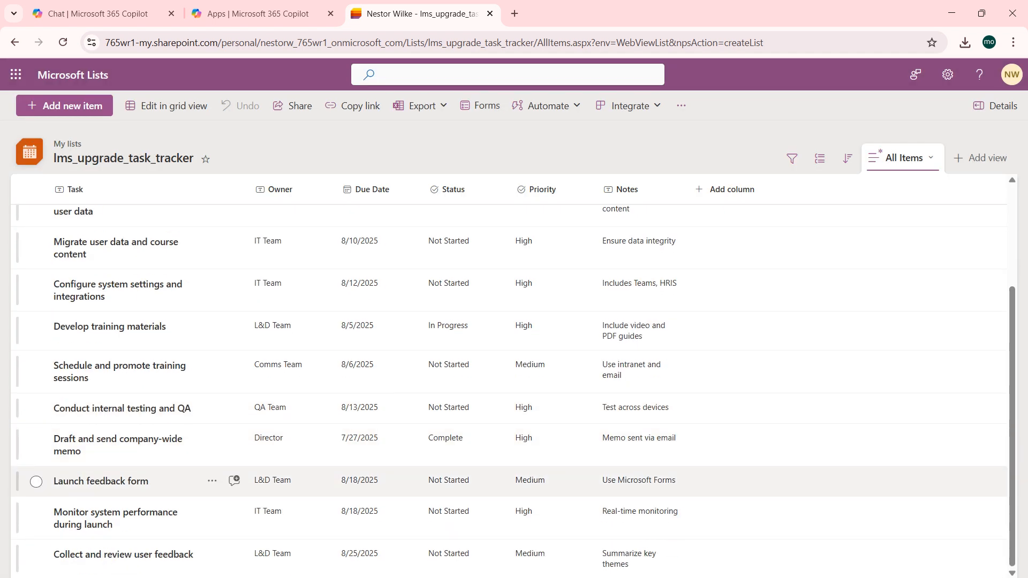
scroll(508, 439, up, 3)
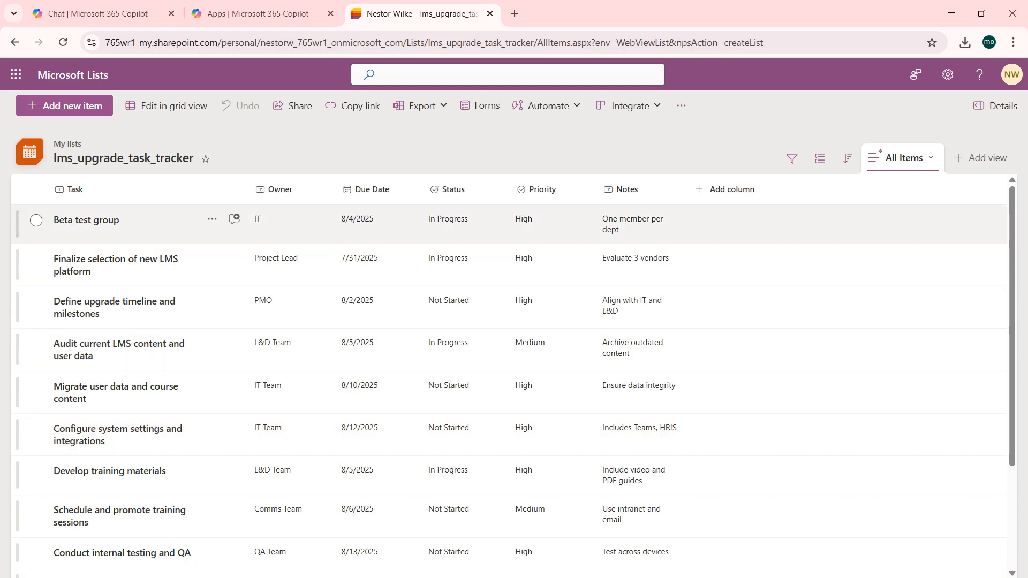
scroll(508, 338, down, 3)
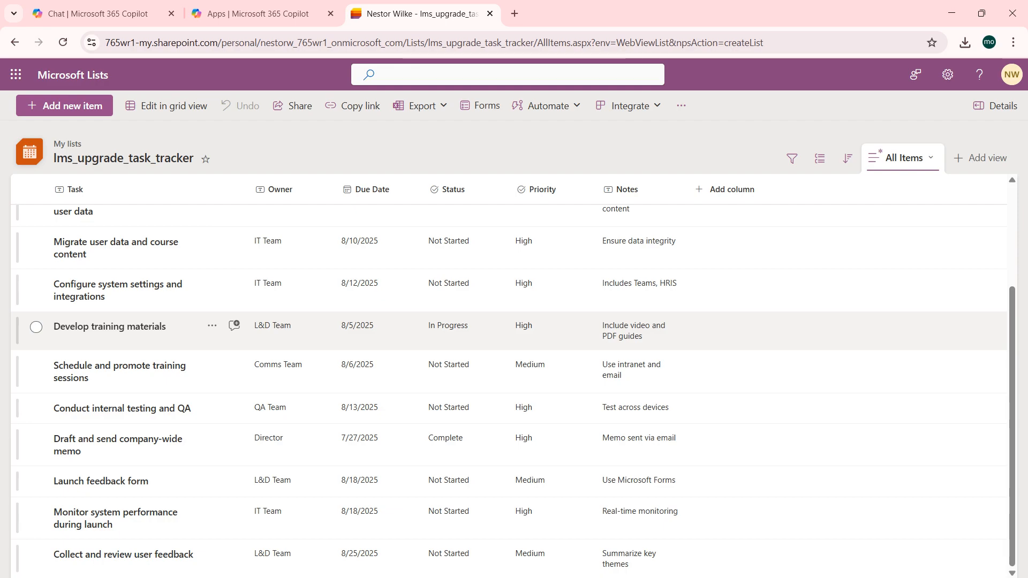
Export the lms_upgrade_task_tracker list to Excel and open the downloaded query file with its data connection enabled
scroll(509, 332, up, 3)
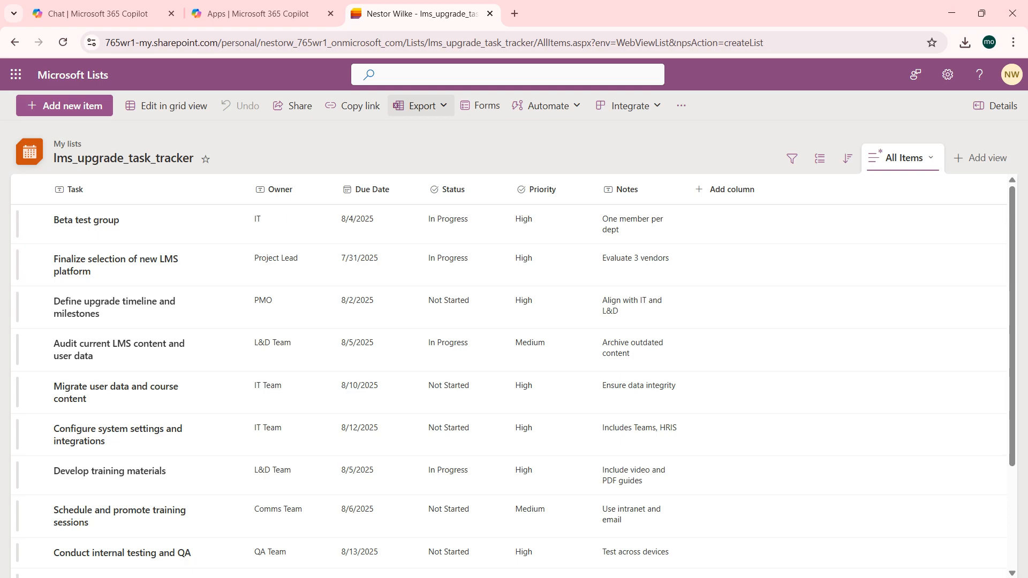
click(421, 106)
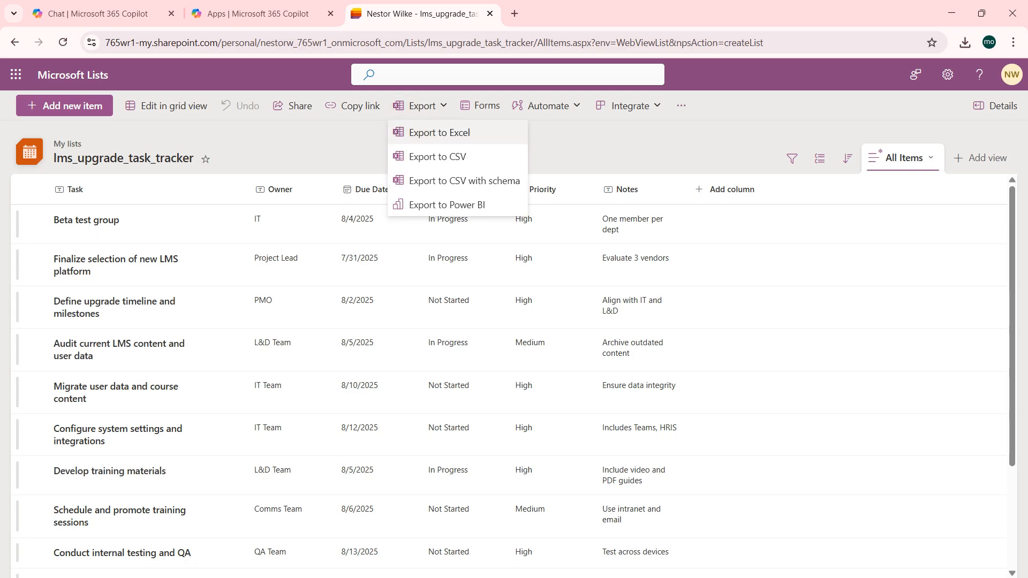
click(439, 133)
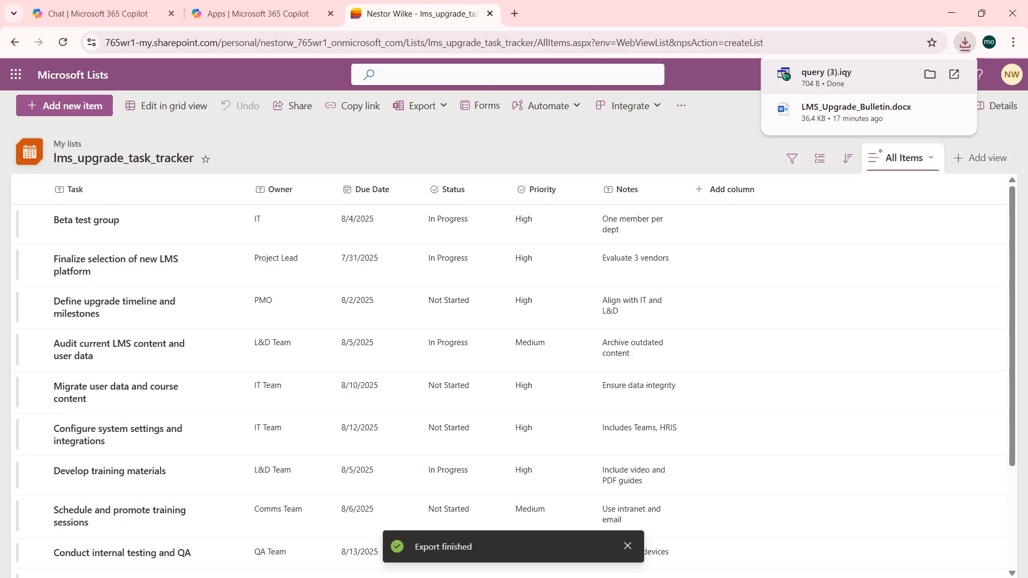
click(826, 73)
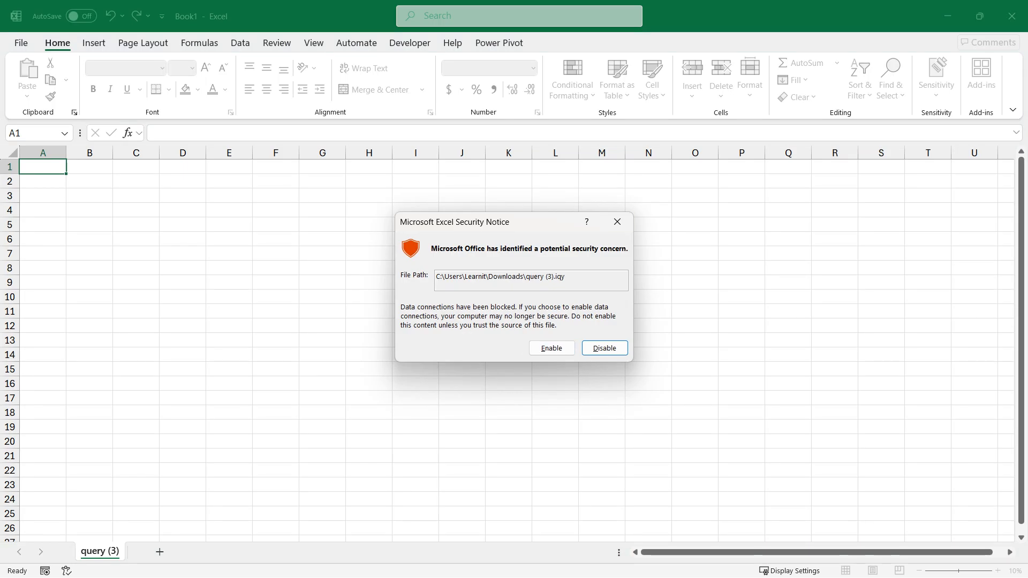
key(Return)
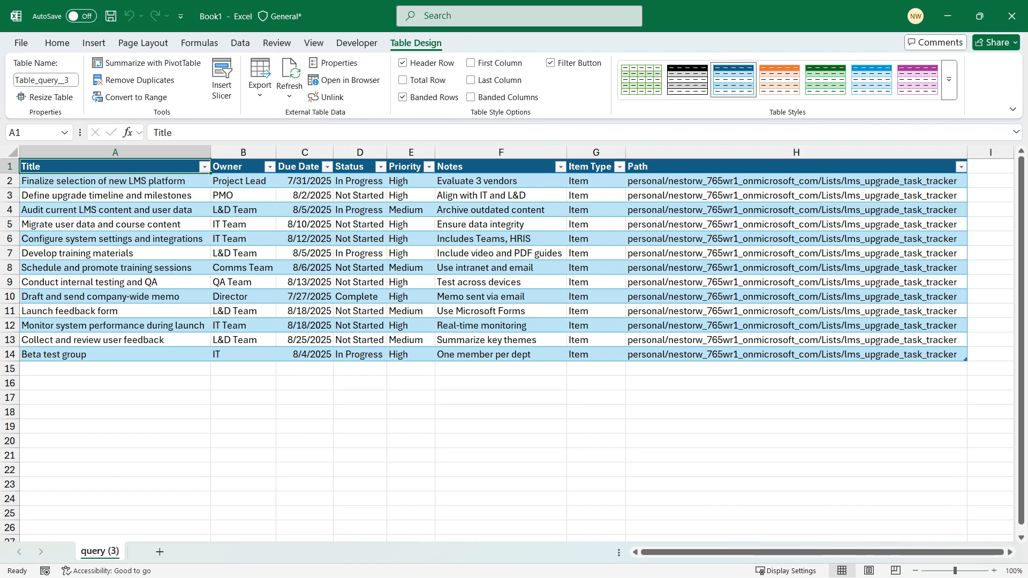
Preview the Quick Analysis PivotTable suggestions for the exported table, including Count of Title by Status, without inserting any
click(360, 224)
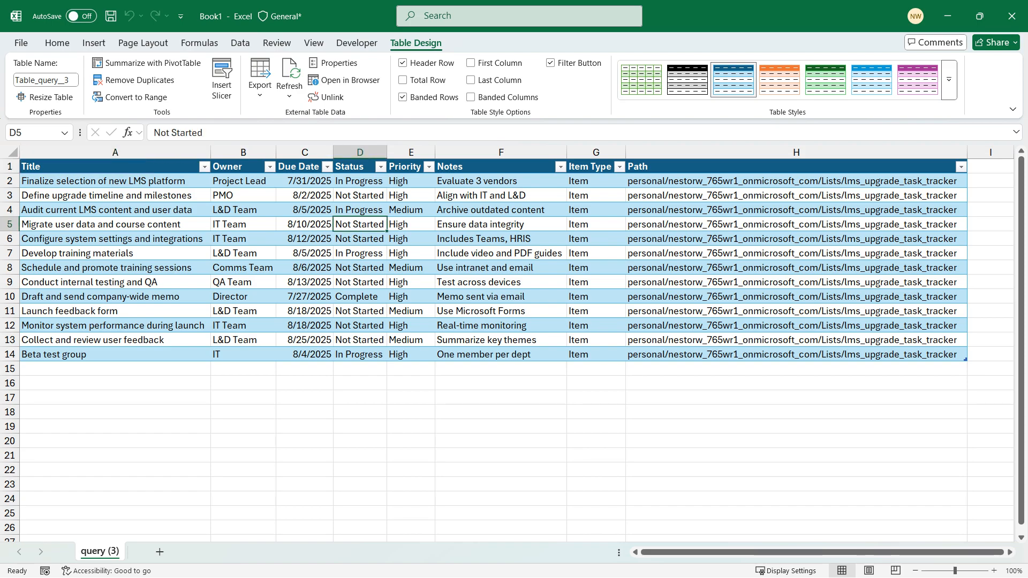
right_click(268, 224)
click(321, 368)
click(887, 399)
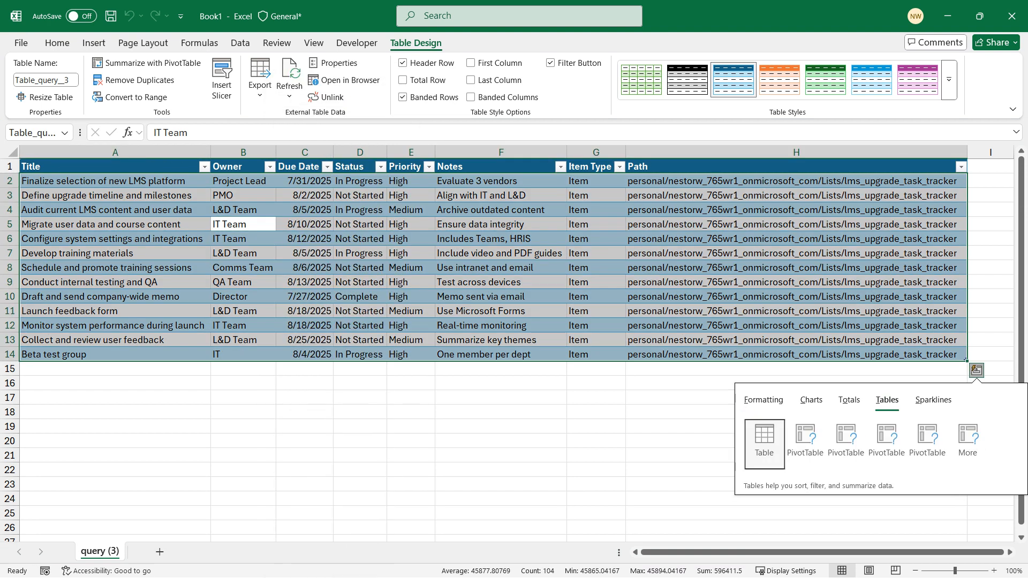
mouse_move(804, 441)
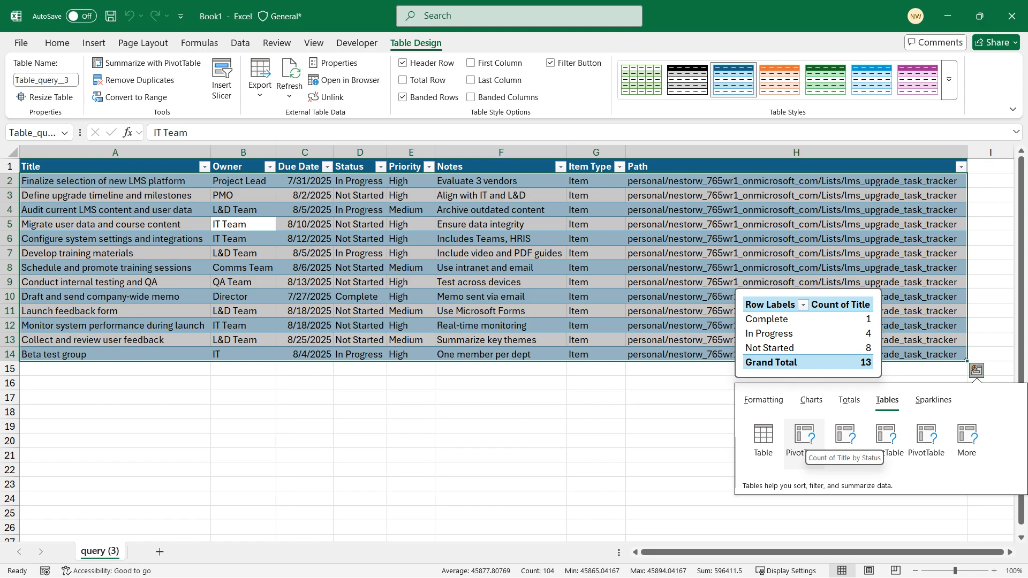
mouse_move(845, 436)
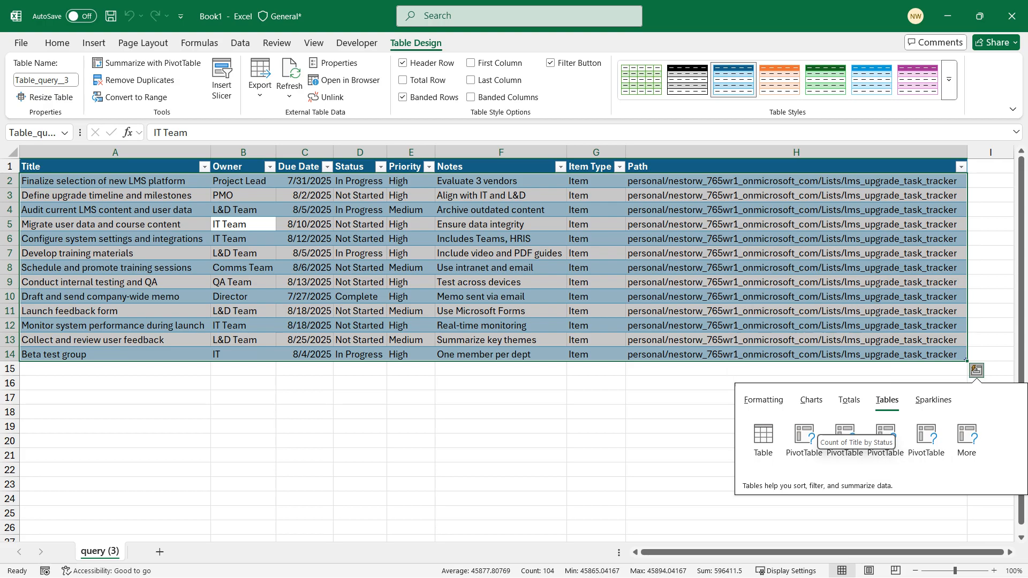
click(501, 267)
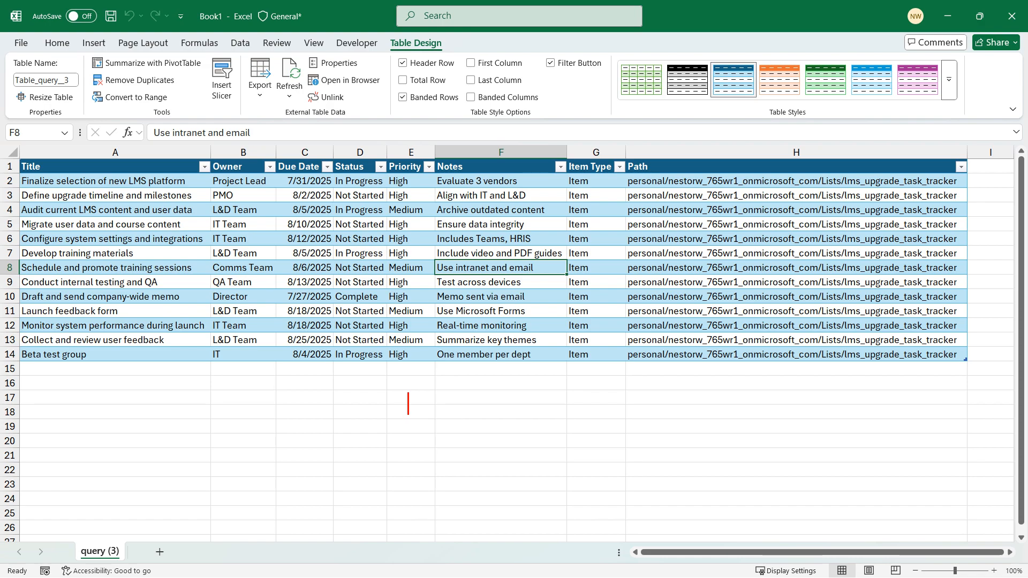
text(List updates )
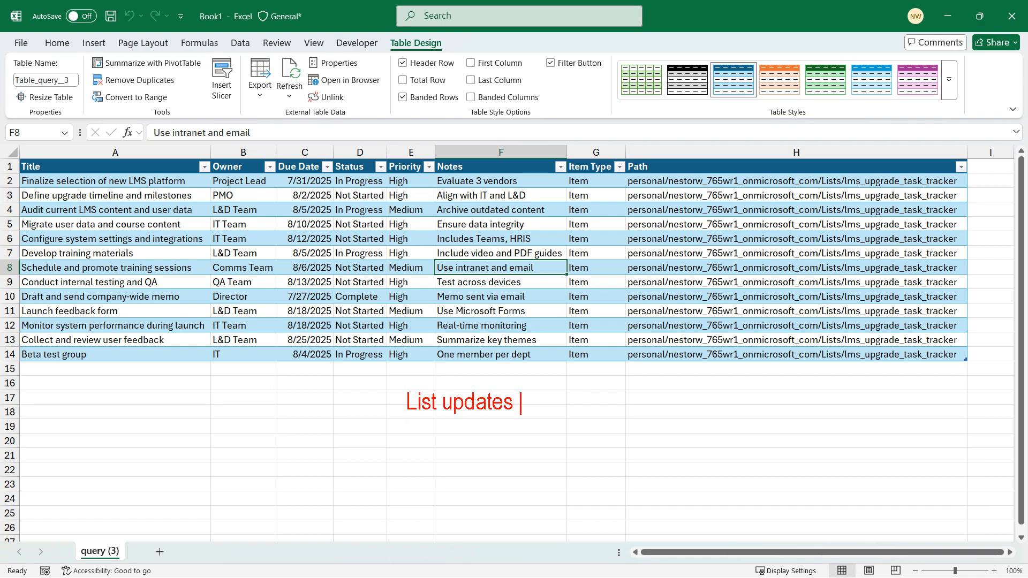
text(the Excel File)
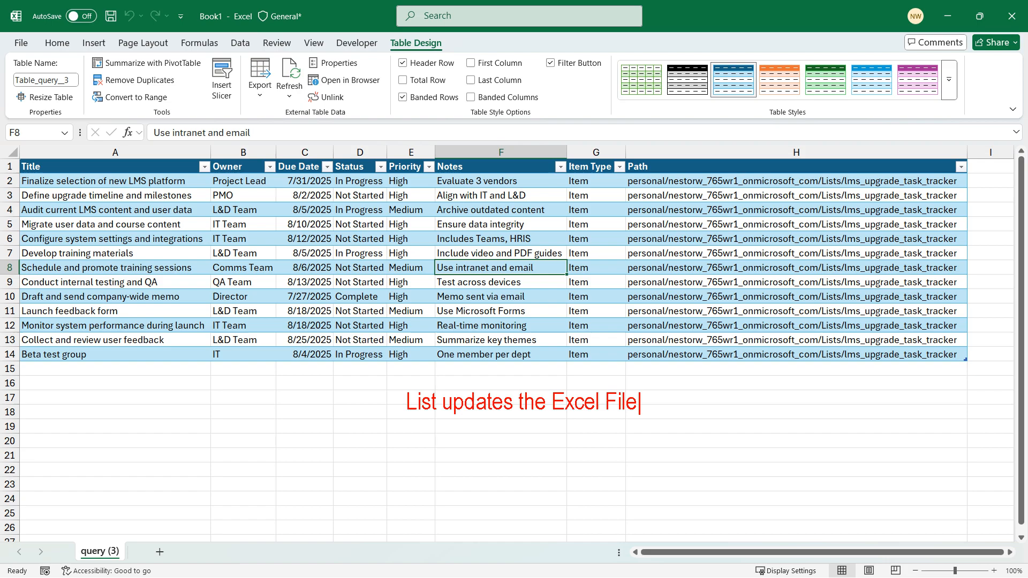
key(Escape)
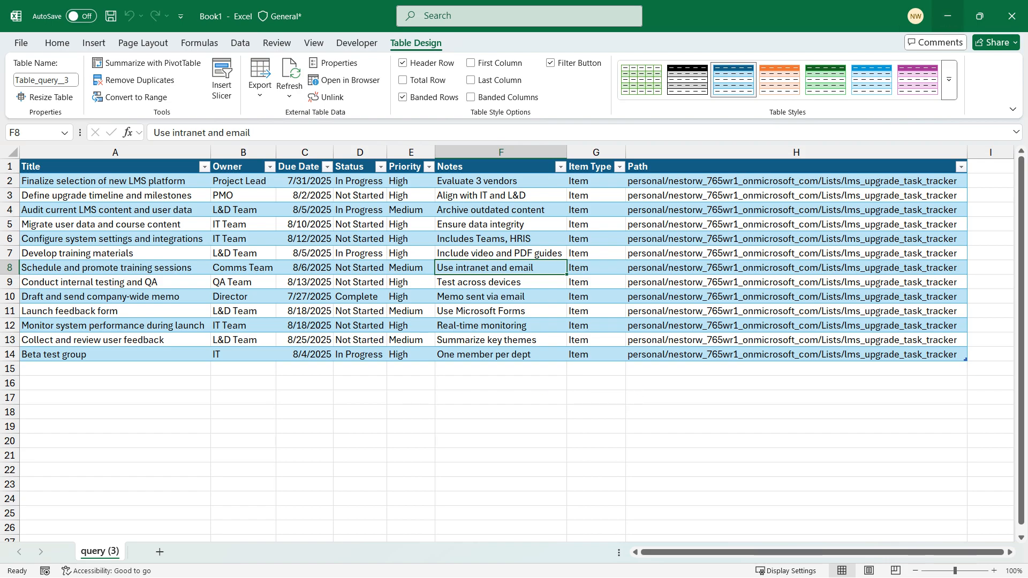
Switch back to Microsoft Lists and set the "Beta test group" item's due date to 8/5/2025 in grid view
click(947, 16)
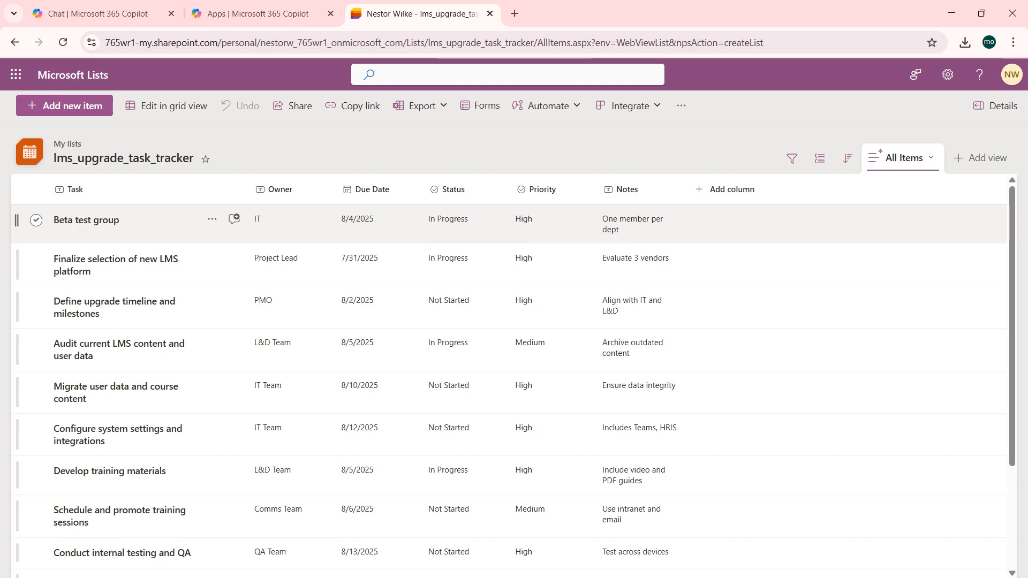
click(166, 105)
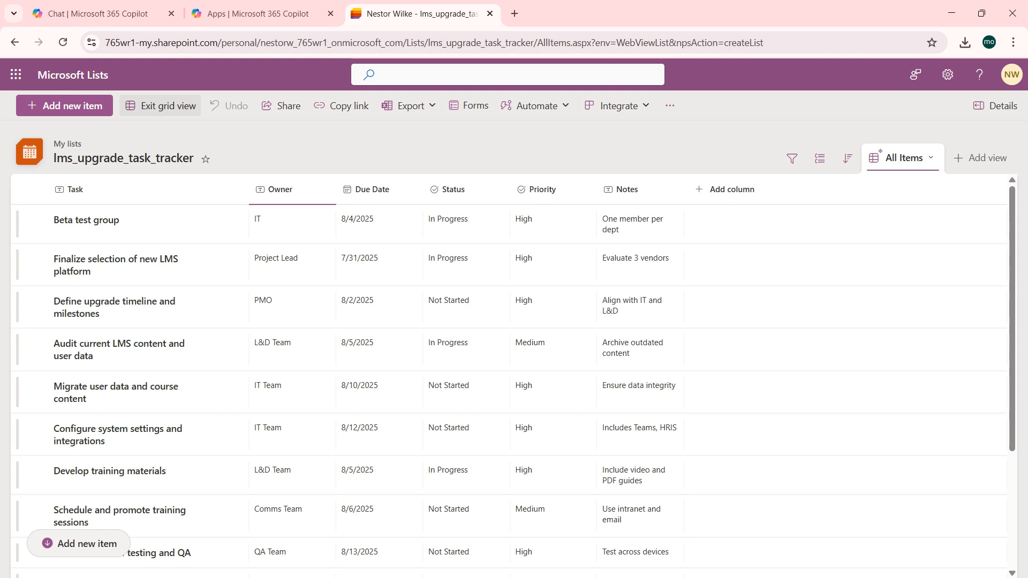
click(160, 105)
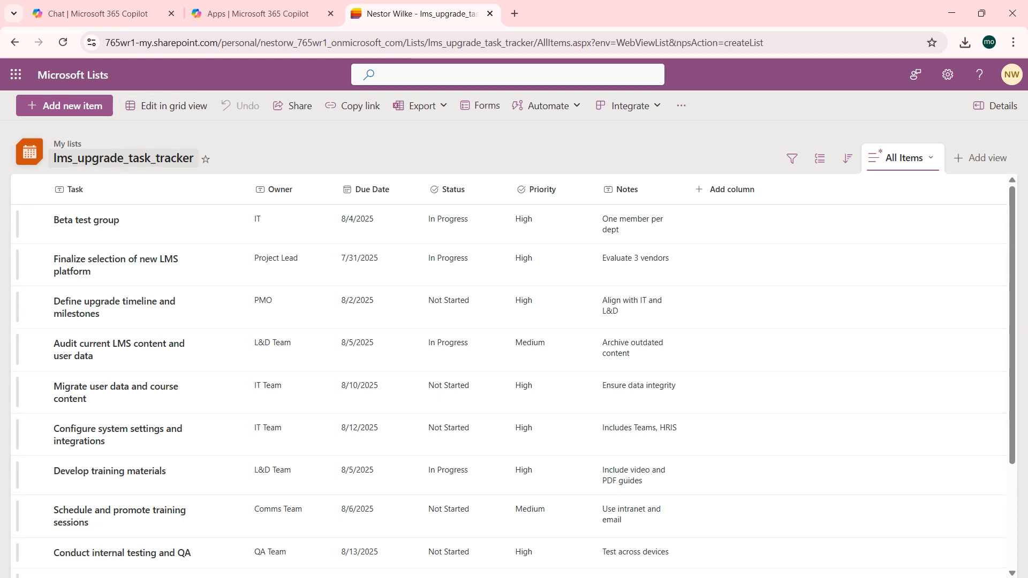
click(36, 220)
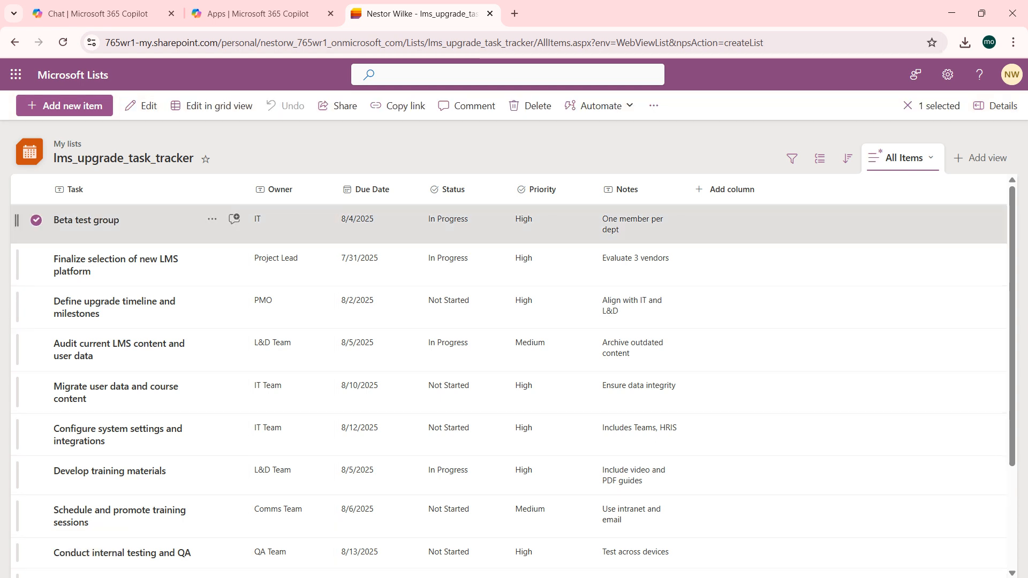
click(211, 105)
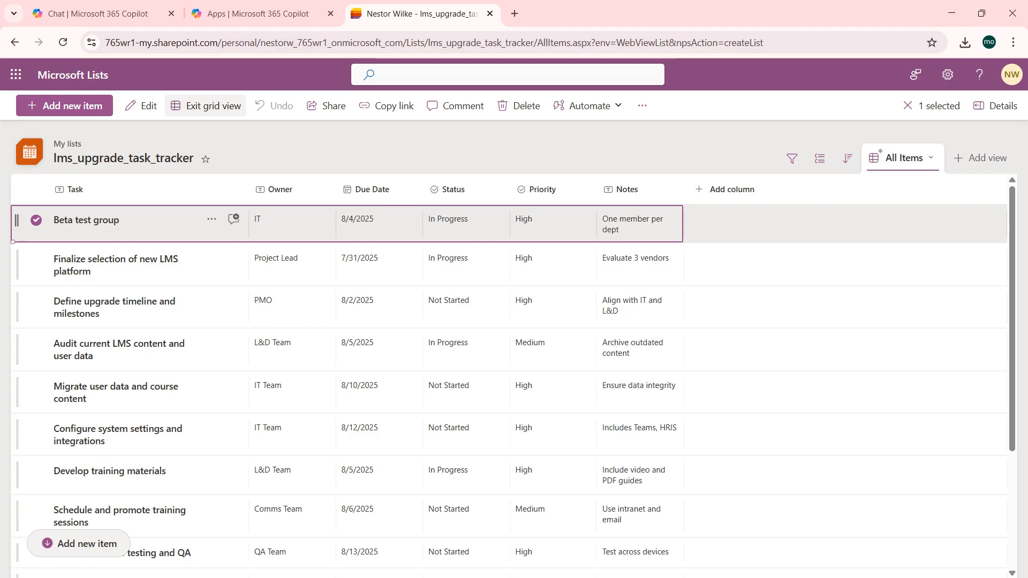
click(374, 222)
click(379, 223)
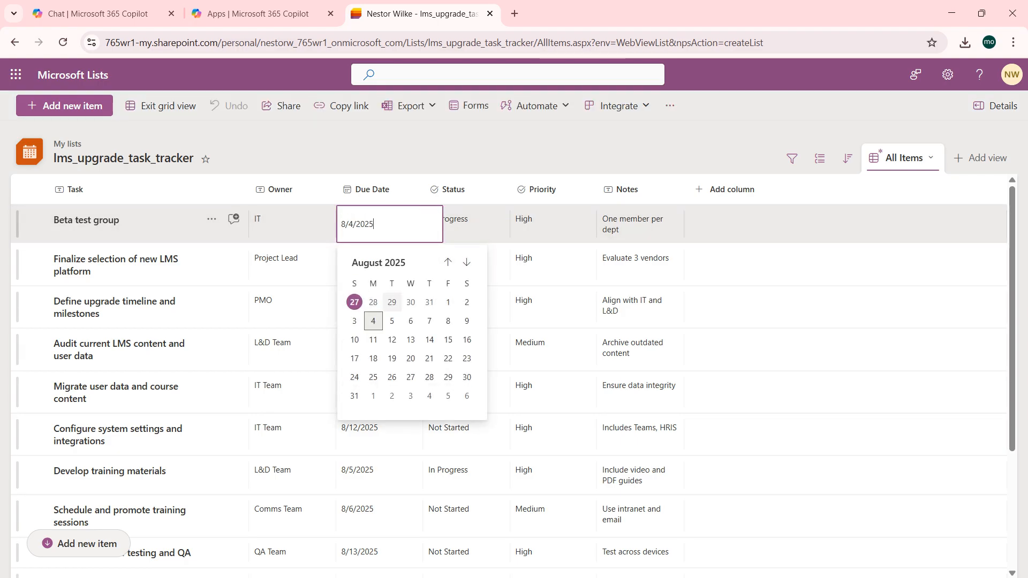
click(392, 321)
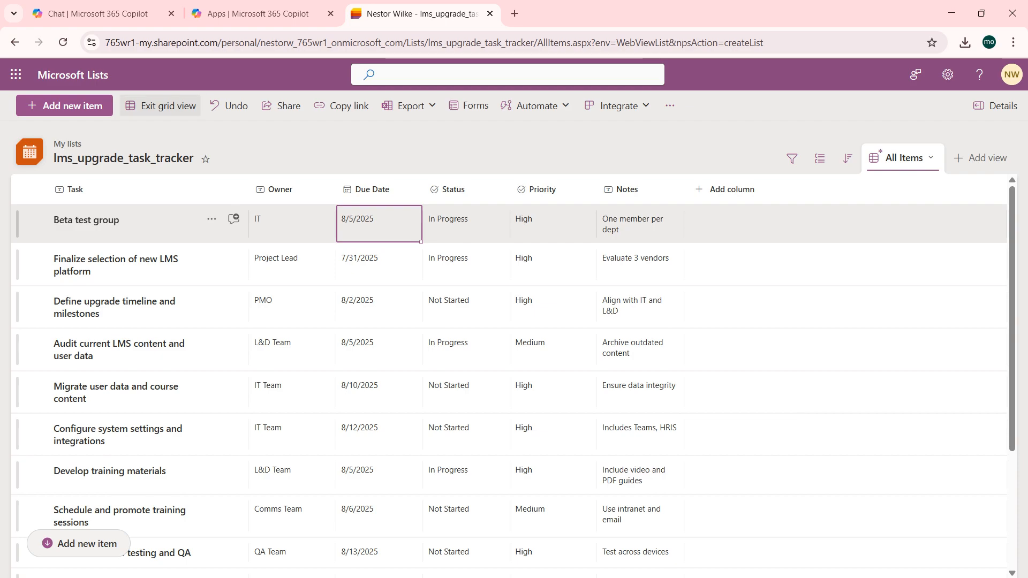
click(161, 105)
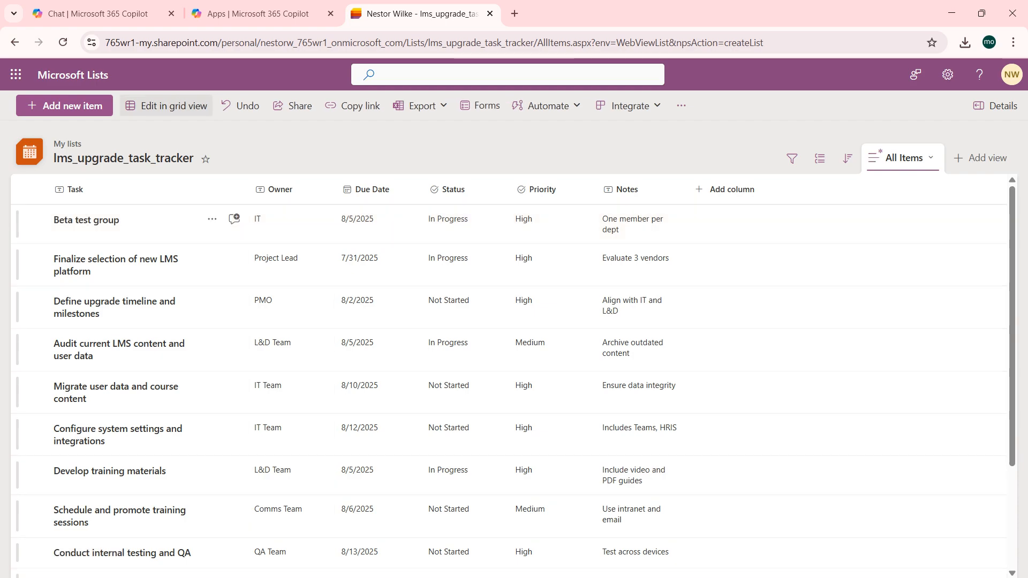
View the "Beta test group" item's details and its due date calendar, and close the form without changing anything
click(85, 220)
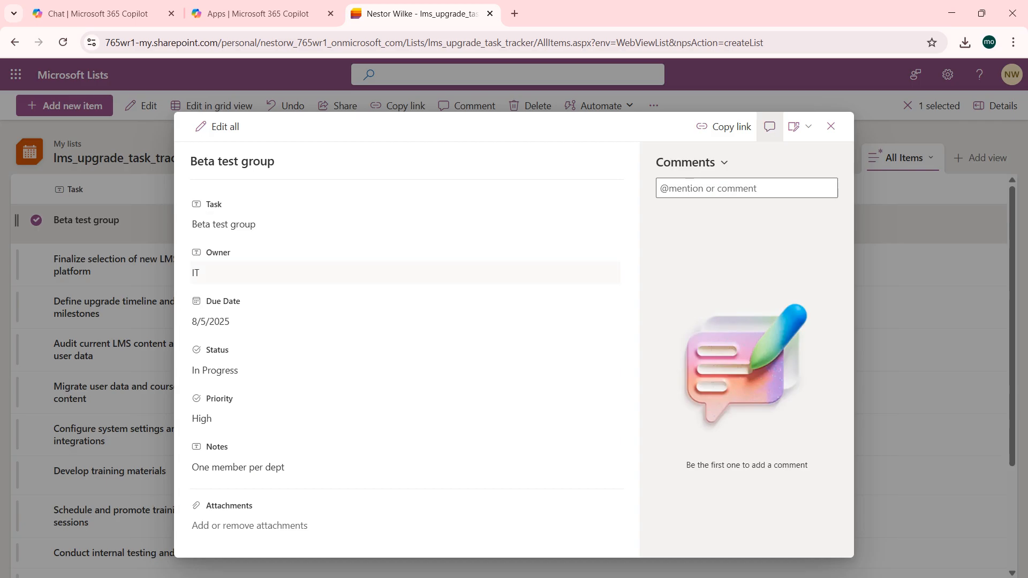
click(211, 322)
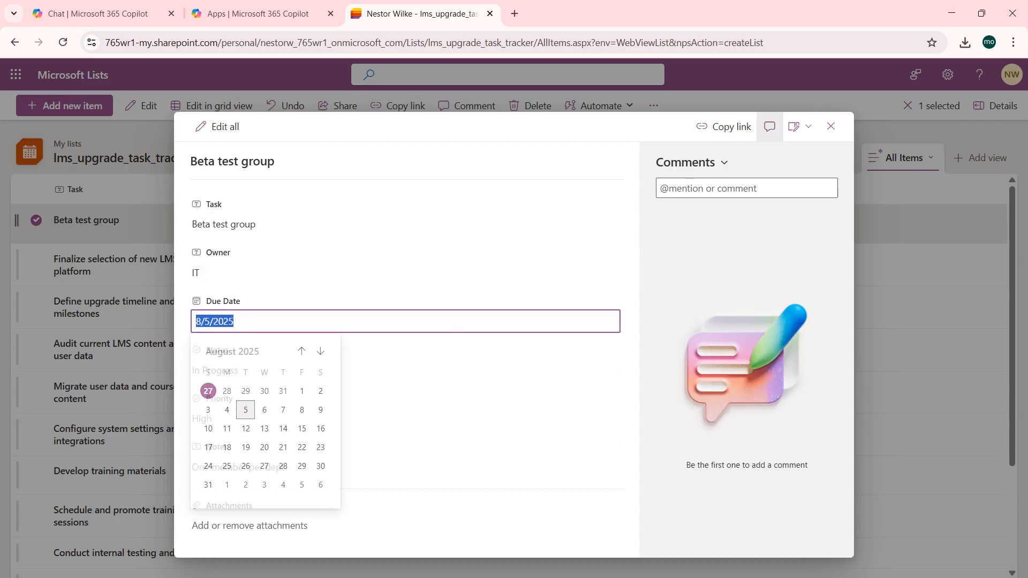
click(717, 235)
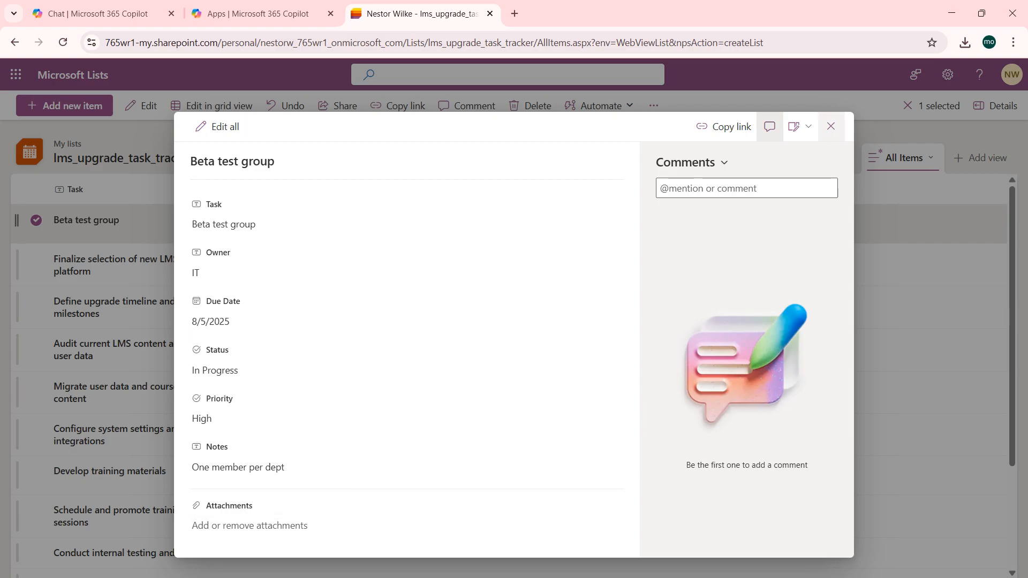
click(830, 126)
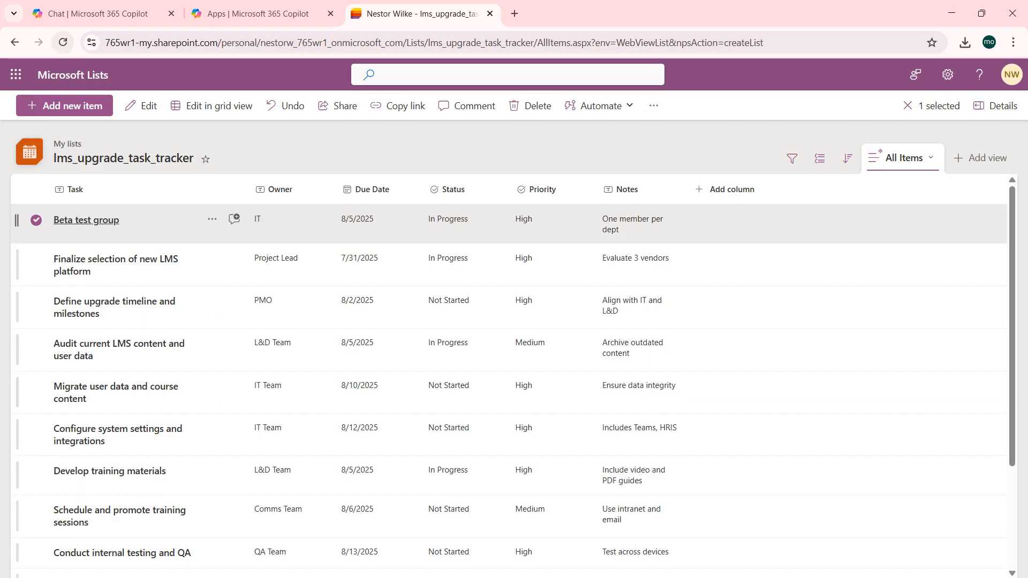
Reload the list page, switch to Excel and refresh the exported table with the list's latest data
click(63, 42)
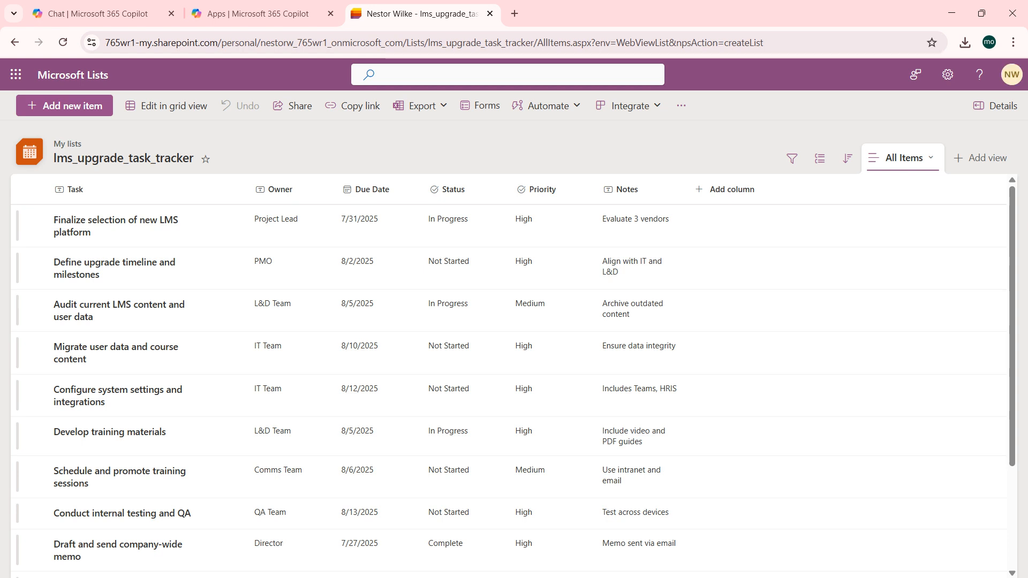
key(alt+Tab)
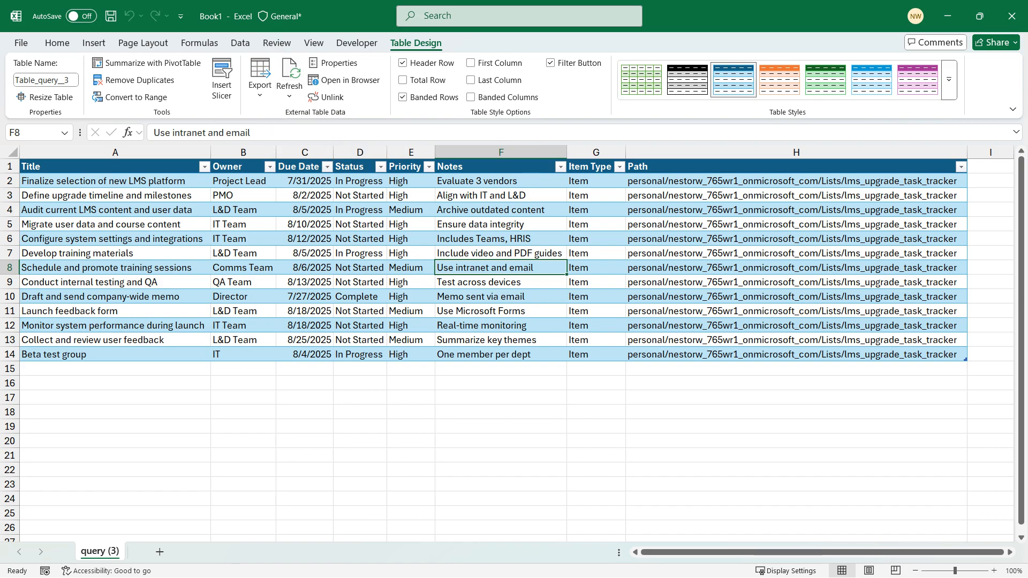
click(360, 210)
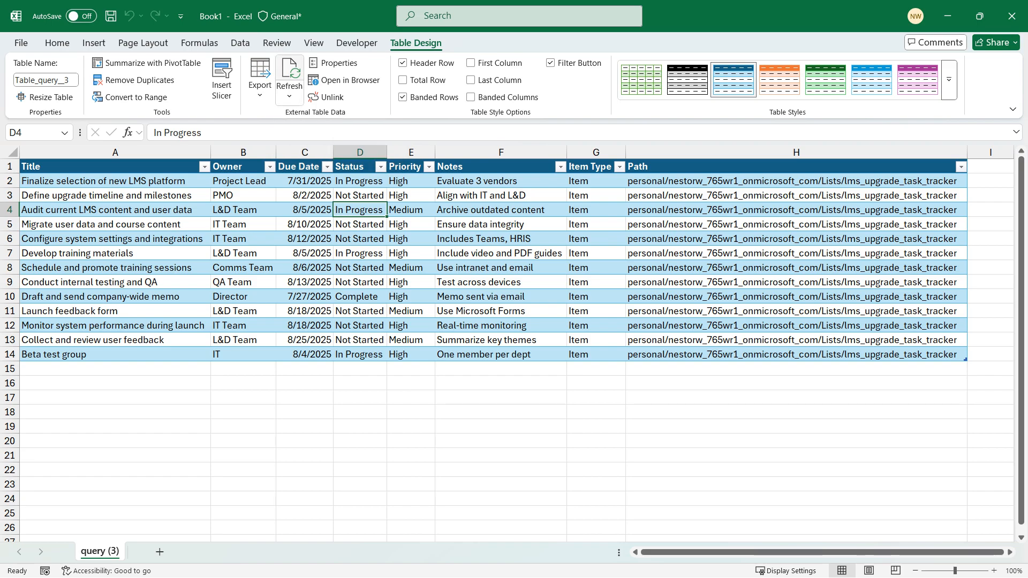
click(289, 75)
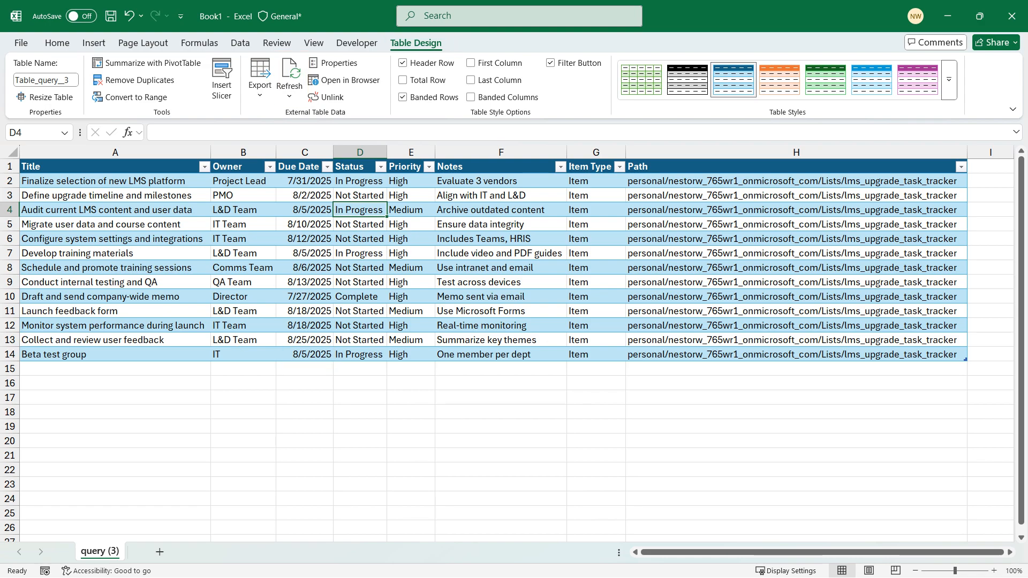
Switch back to Microsoft Lists and look through the task tracker to the "Beta test group" item
key(alt+Tab)
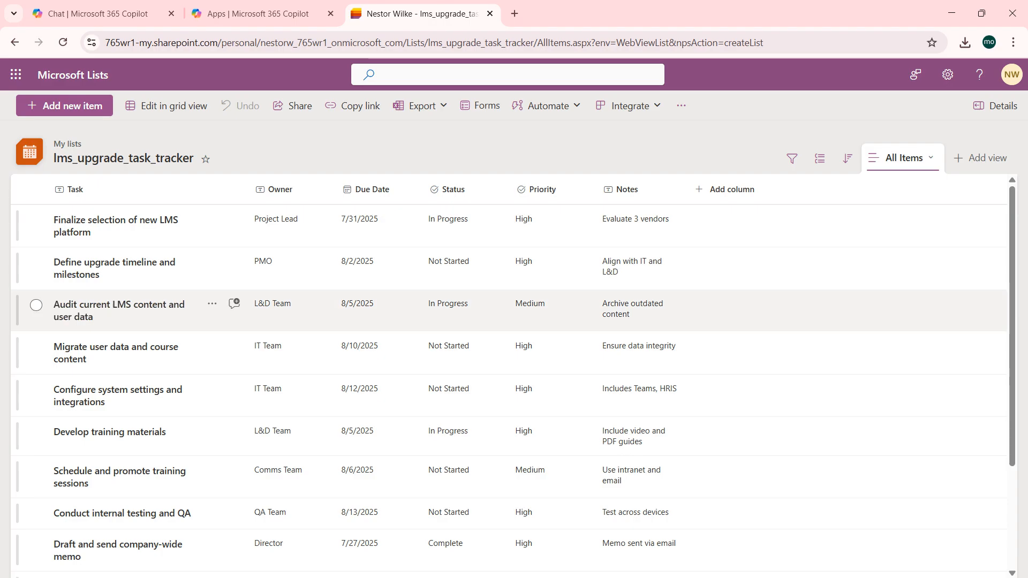
scroll(514, 391, down, 3)
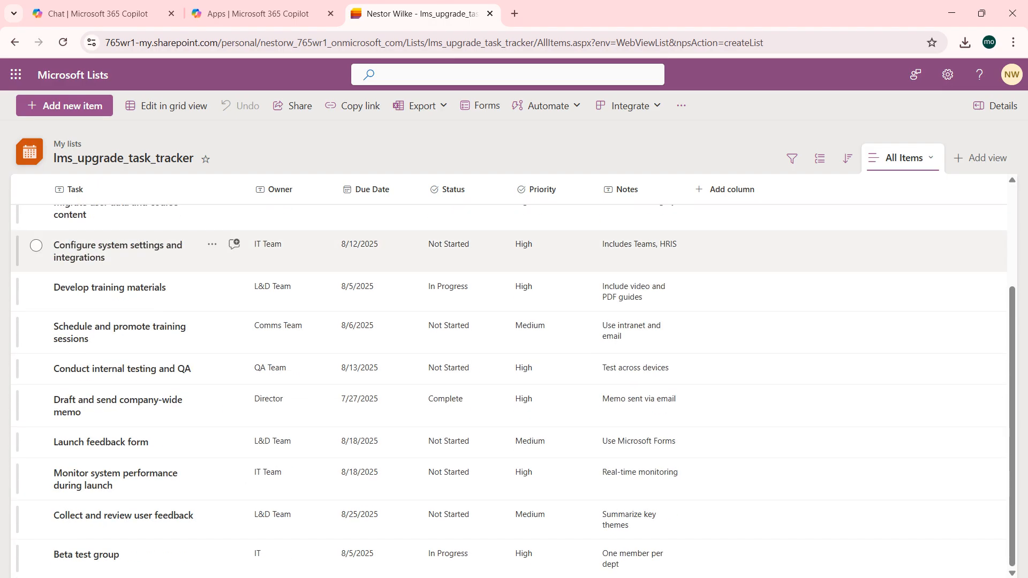
scroll(514, 390, up, 3)
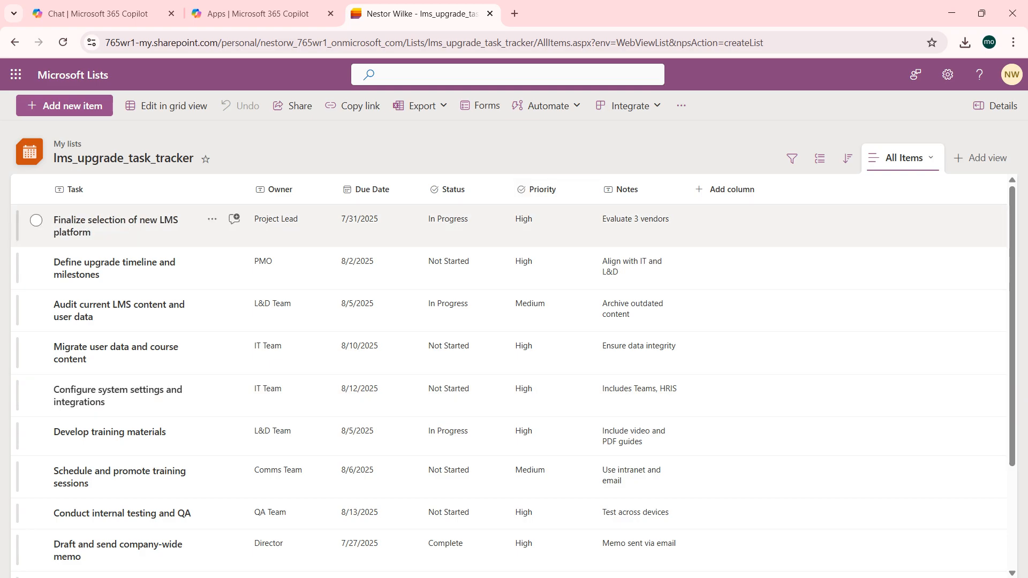
Switch to Excel, review the Analyze Data insights for the exported table and close them without inserting anything
key(alt+Tab)
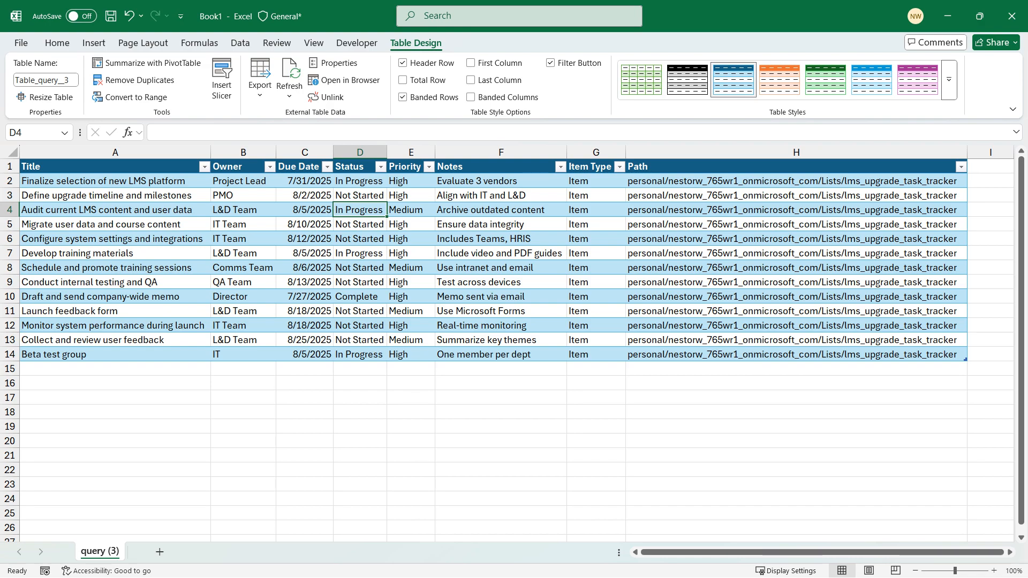
click(58, 43)
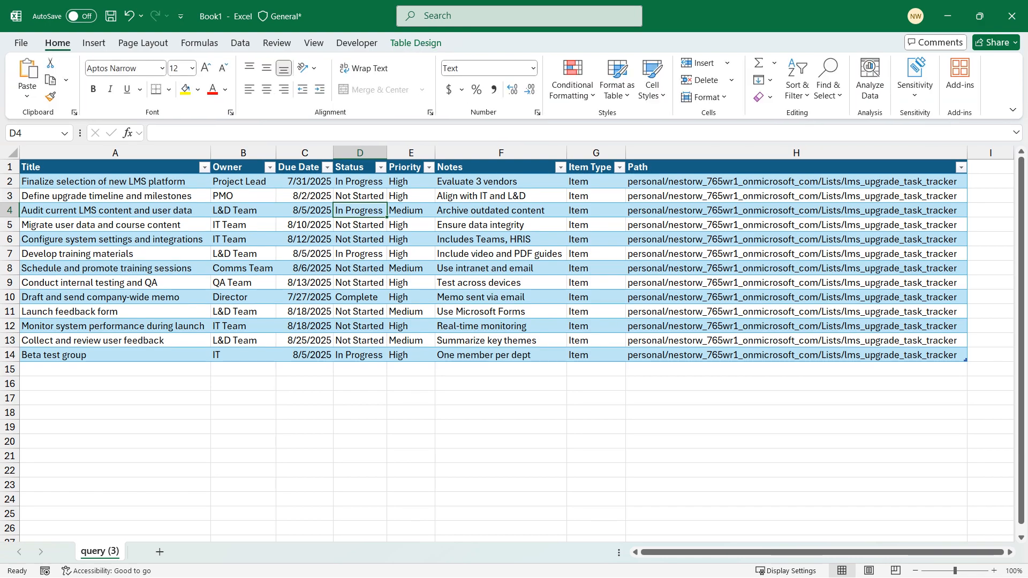
click(870, 79)
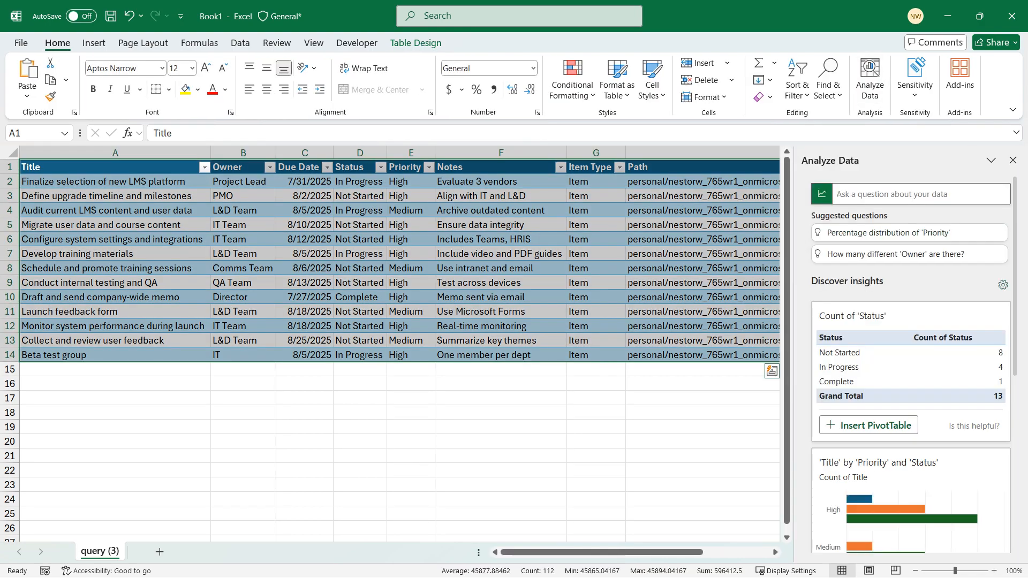
scroll(914, 364, down, 6)
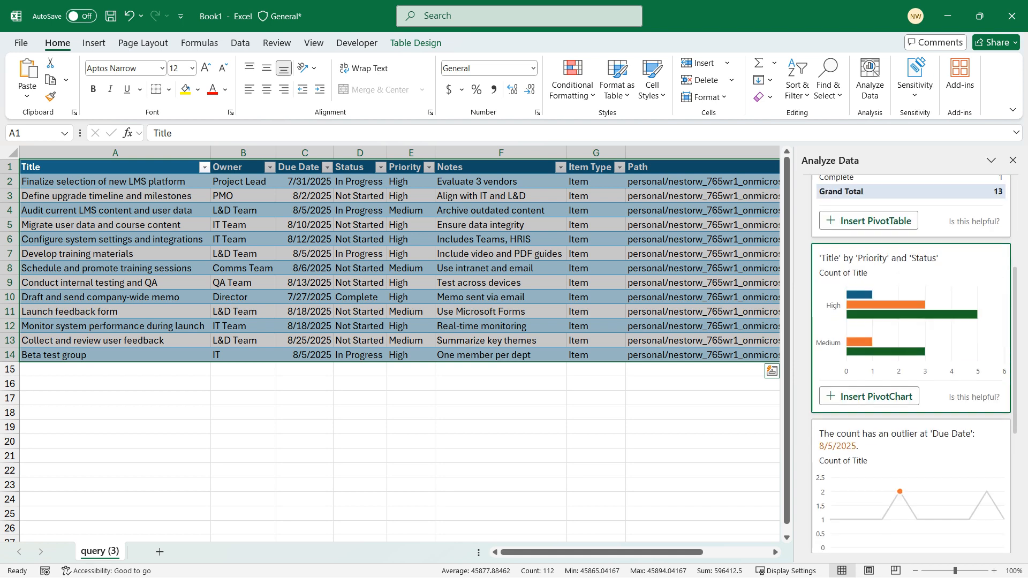
scroll(911, 364, up, 8)
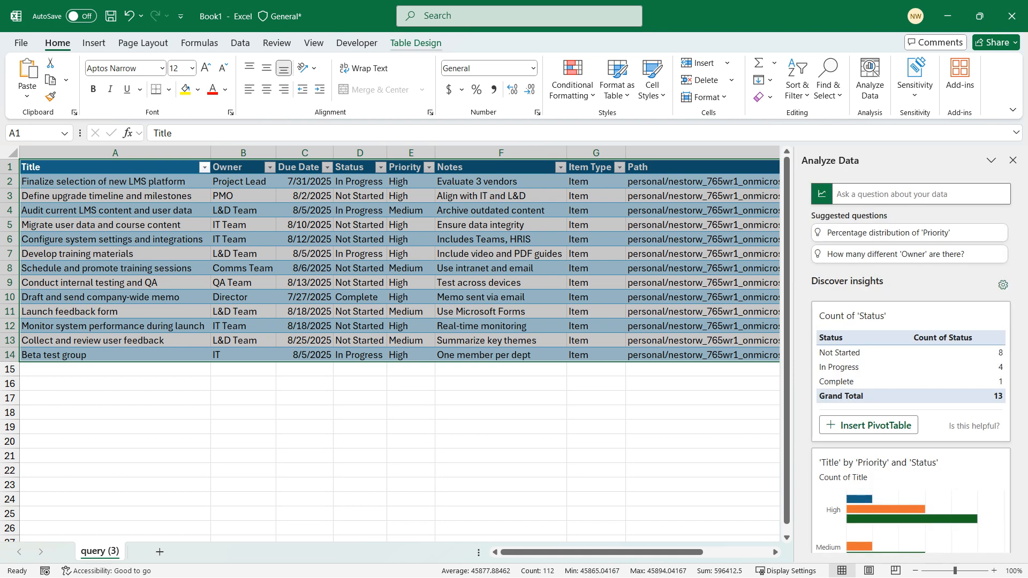
click(415, 43)
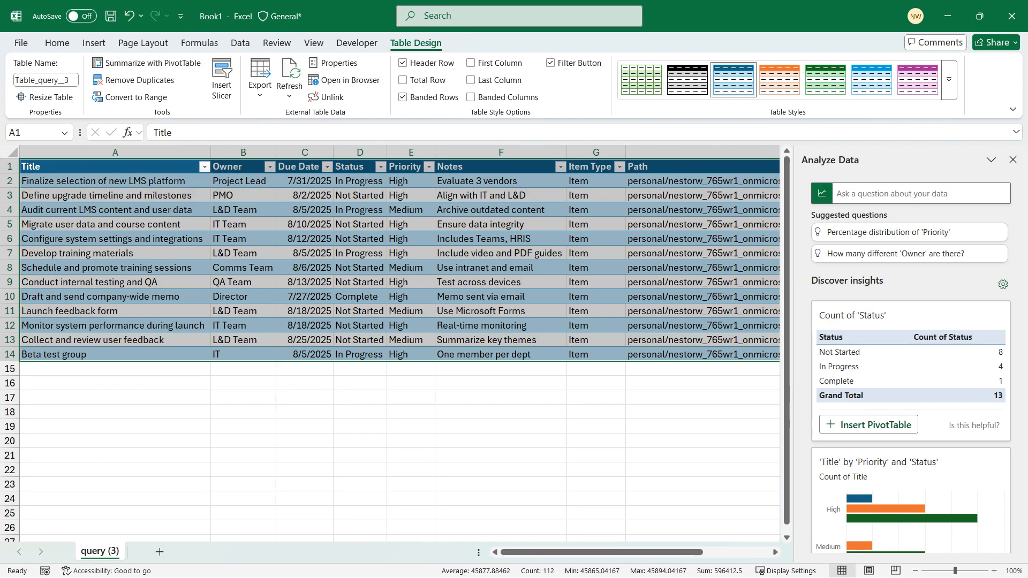
click(501, 224)
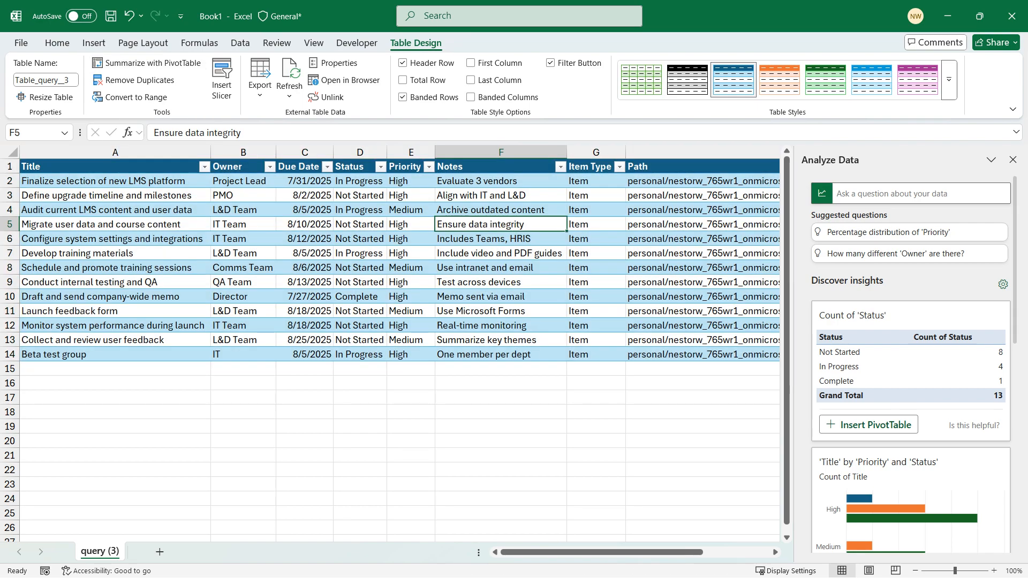
click(1013, 159)
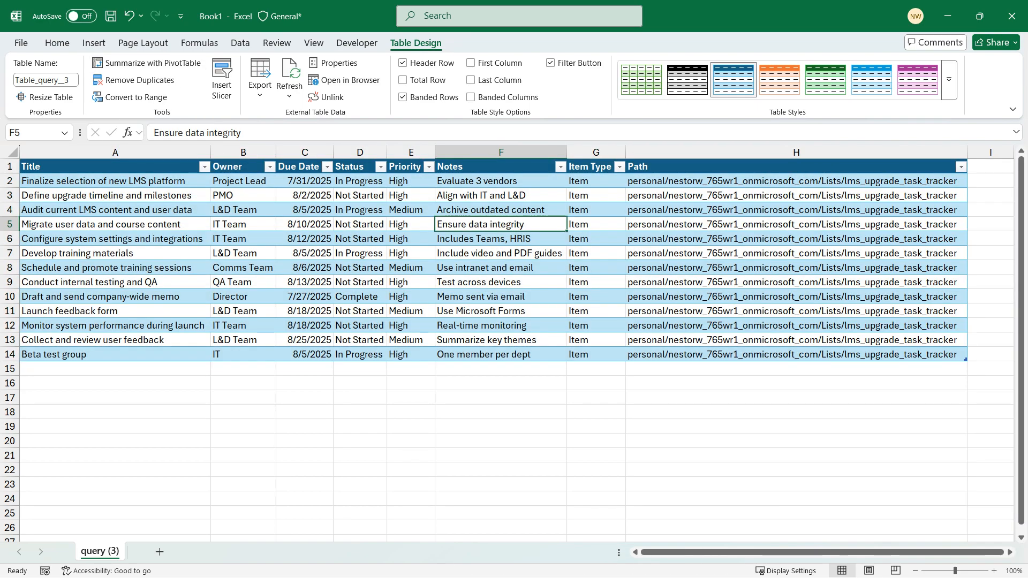